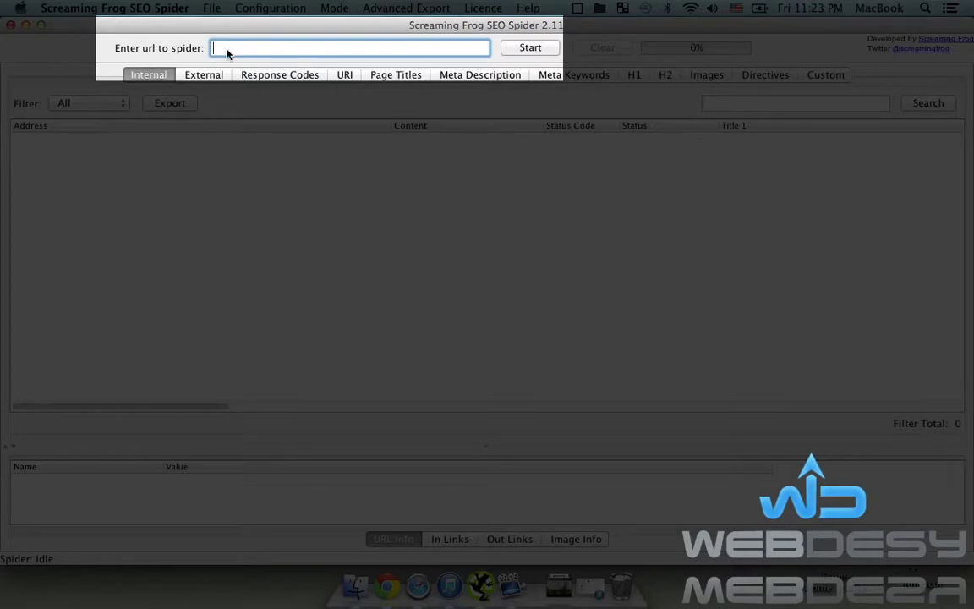
Step: Crawl webdesy.com to 100% (954 internal URLs) and select one crawled file
text(webdesy.co)
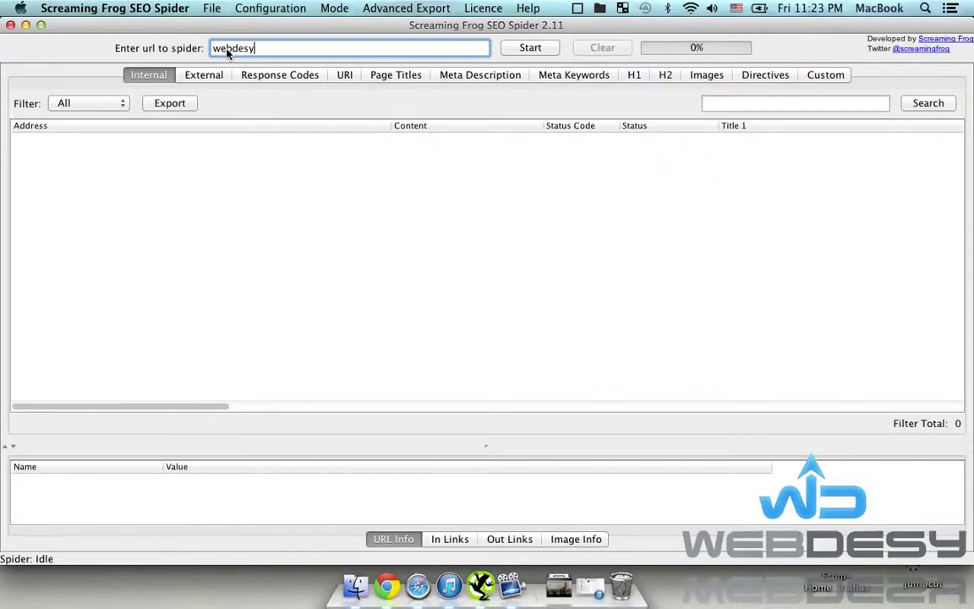
text(m)
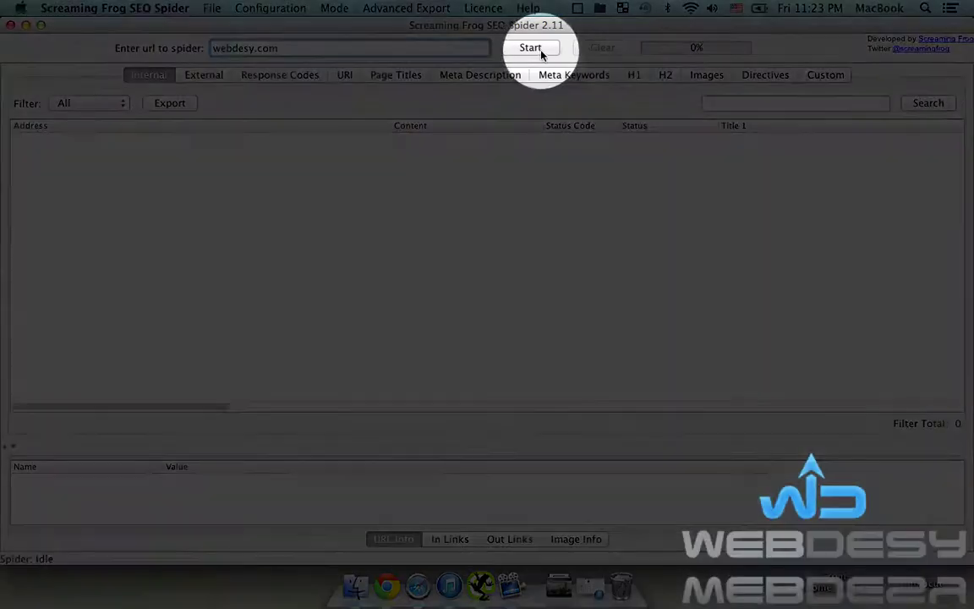
click(541, 51)
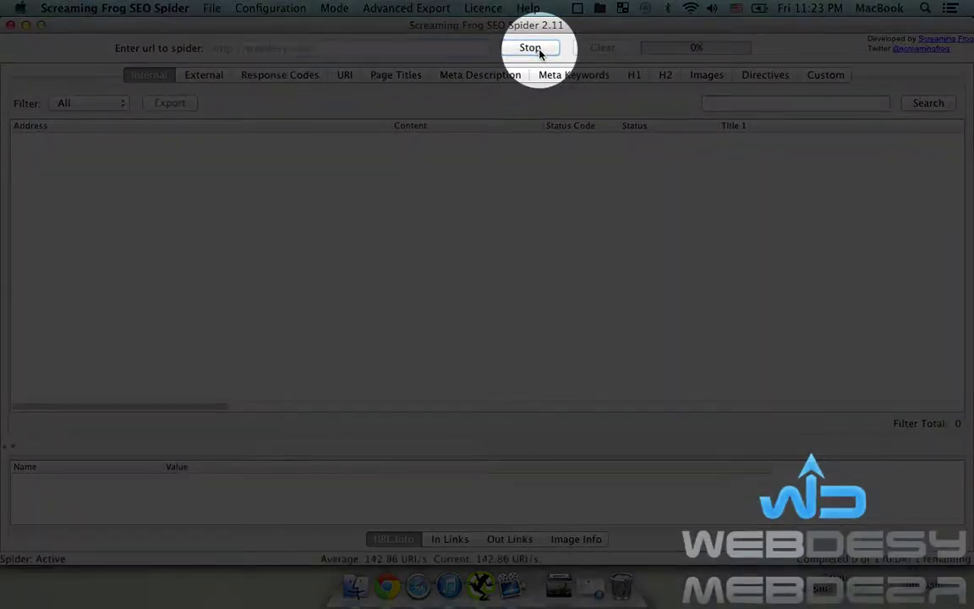
click(580, 262)
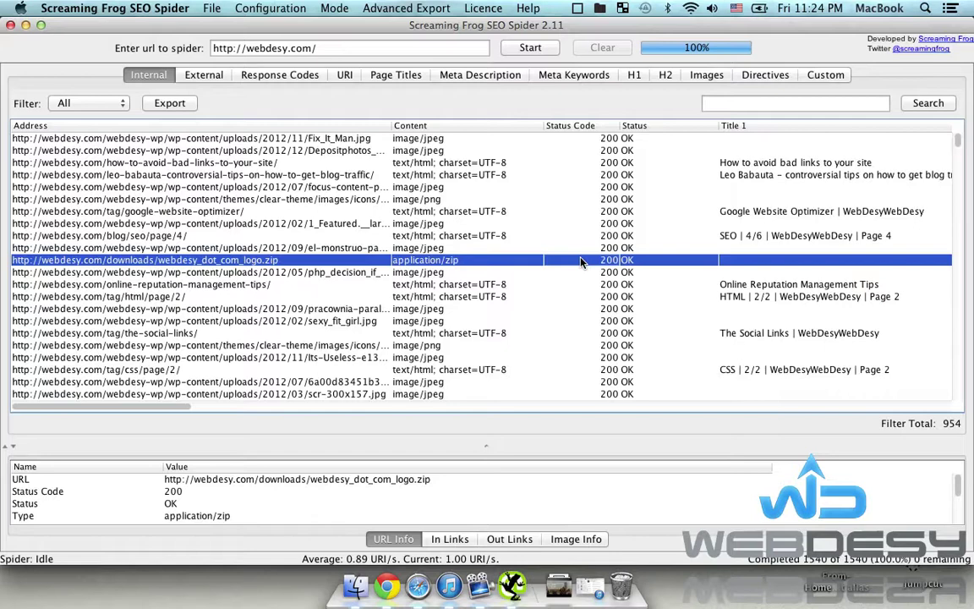
Step: Show the clear-theme icon image's details and scroll through the URL list
click(584, 198)
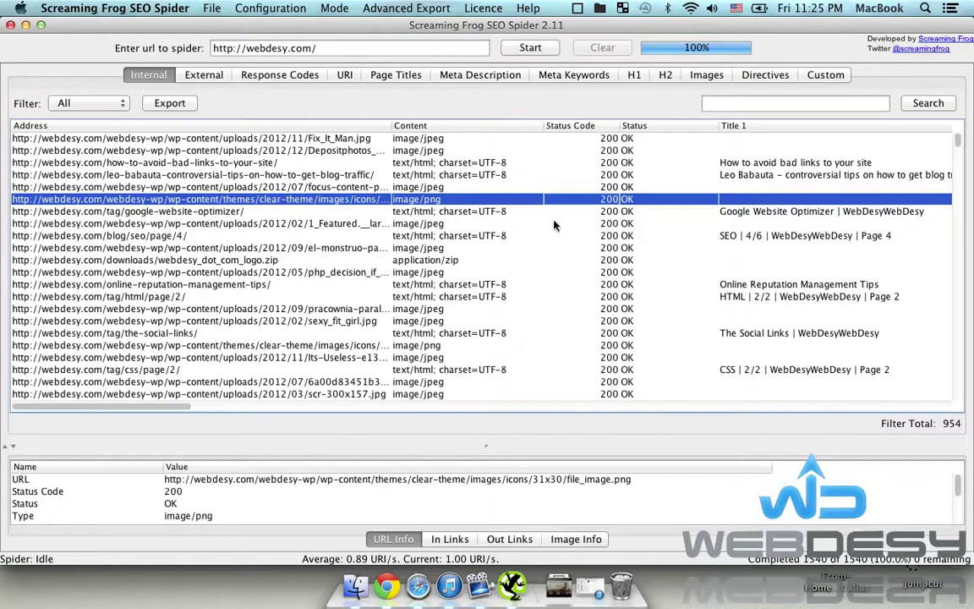
scroll(484, 287, down, 5)
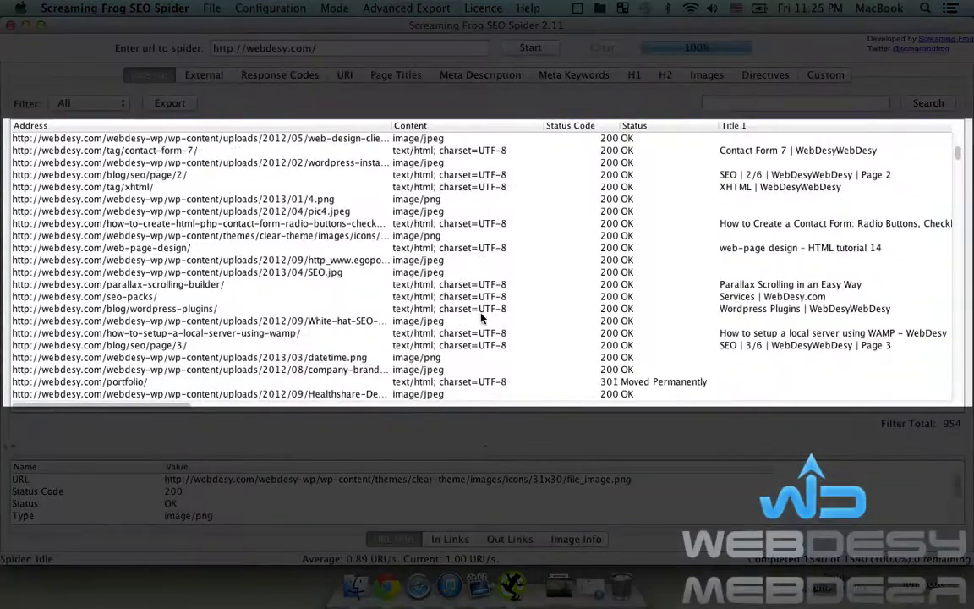
scroll(482, 318, up, 6)
scroll(481, 317, up, 5)
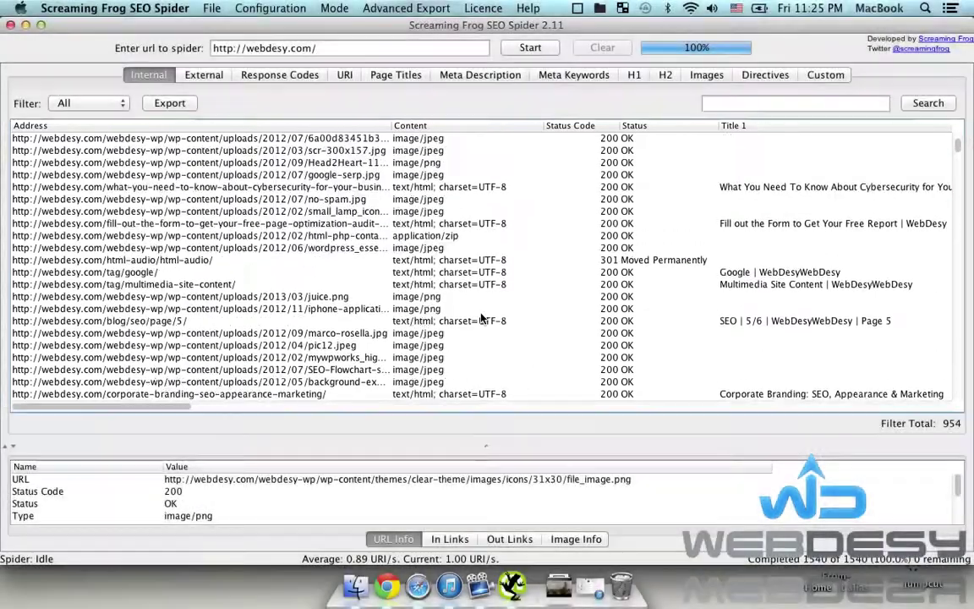
scroll(481, 317, up, 4)
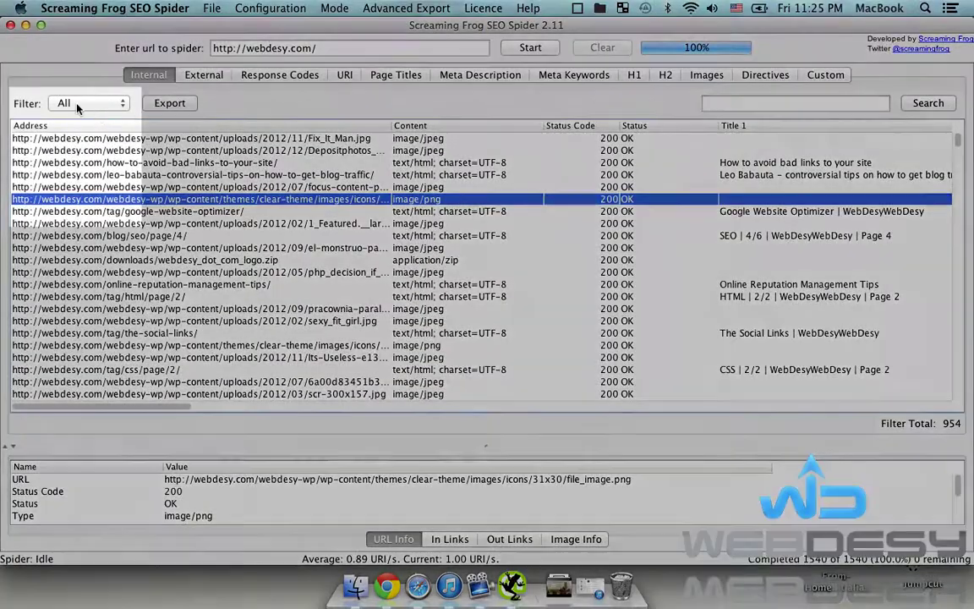
Step: Filter the Internal results to CSS, leaving 15 stylesheet URLs
click(76, 103)
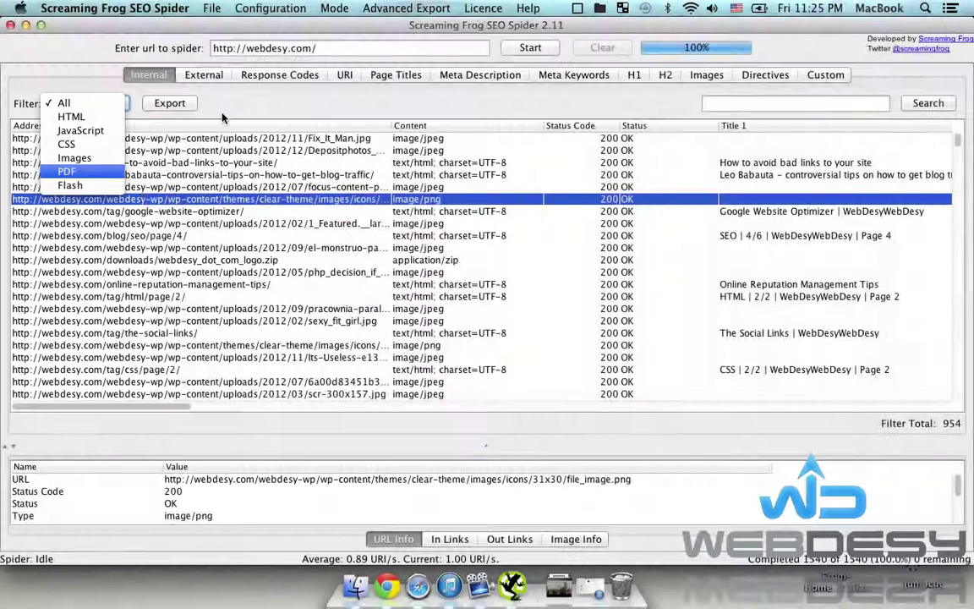
click(237, 110)
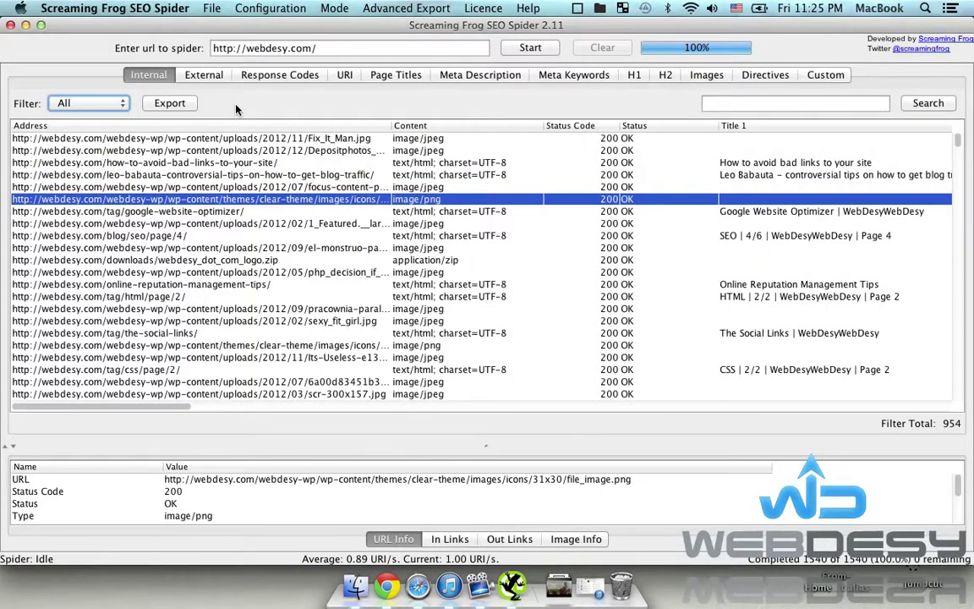
click(102, 104)
click(95, 146)
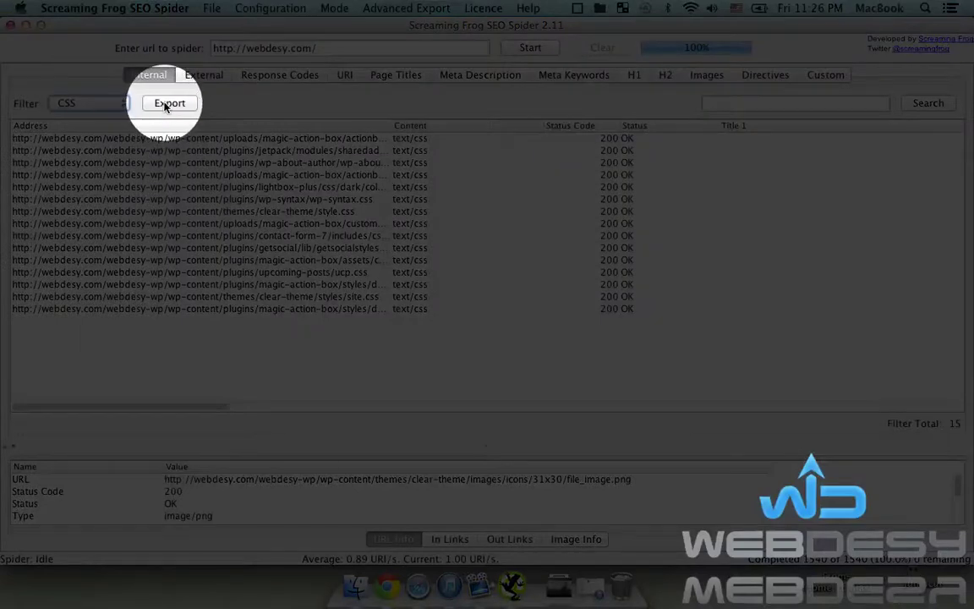
Step: Export the filtered CSS list, then sort the magic-action-box stylesheet's URL Info fields by name
click(167, 105)
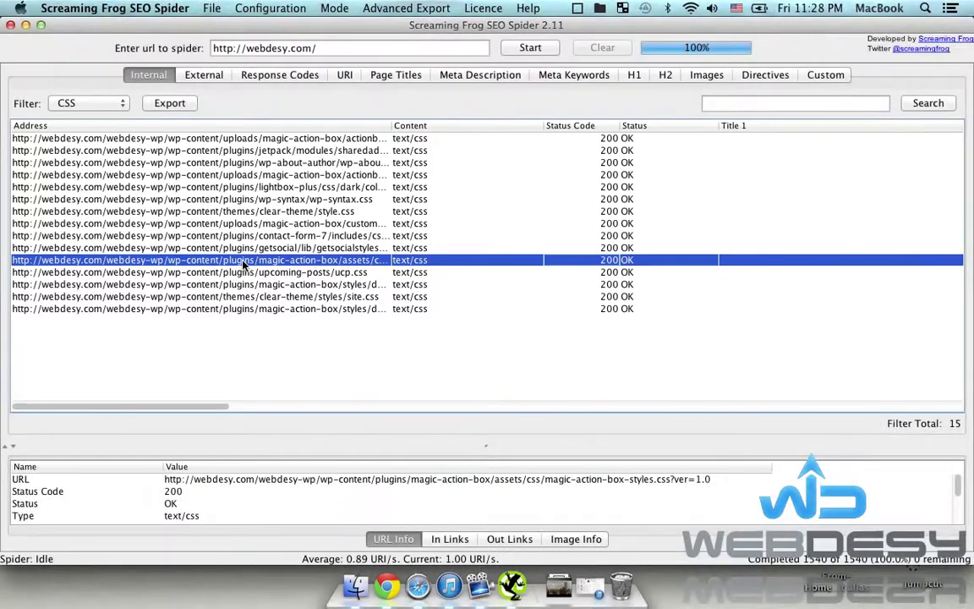
click(26, 467)
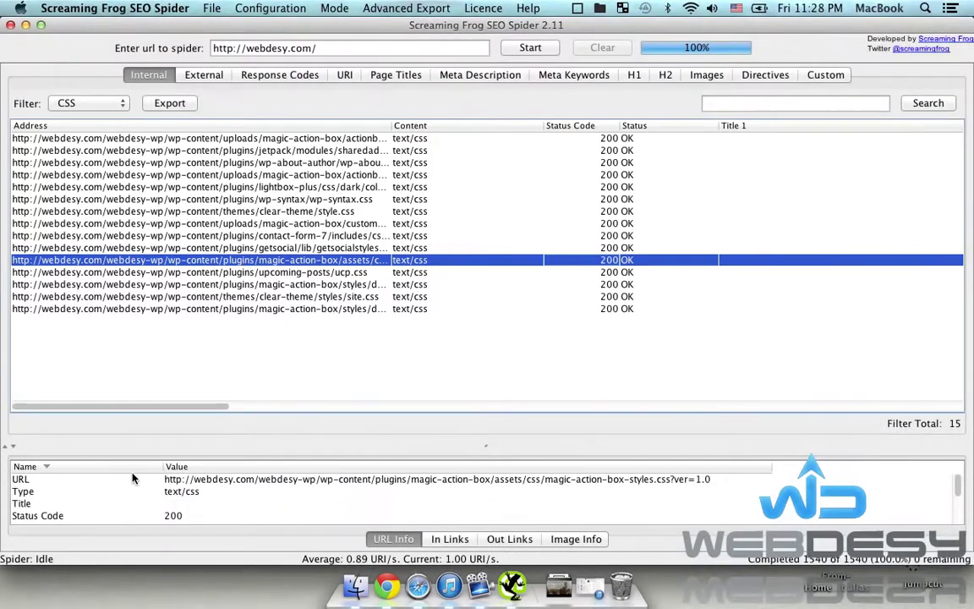
click(35, 492)
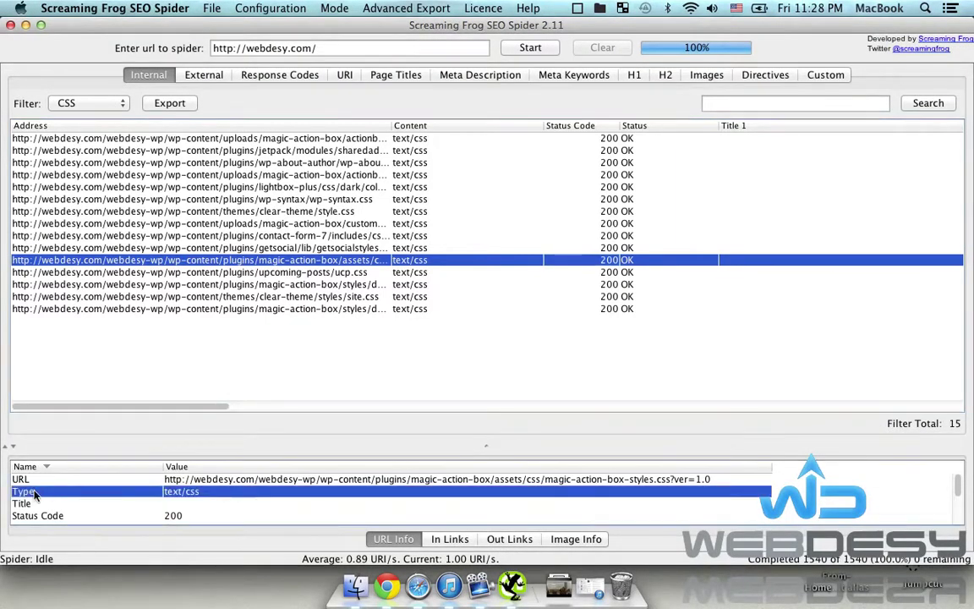
click(33, 479)
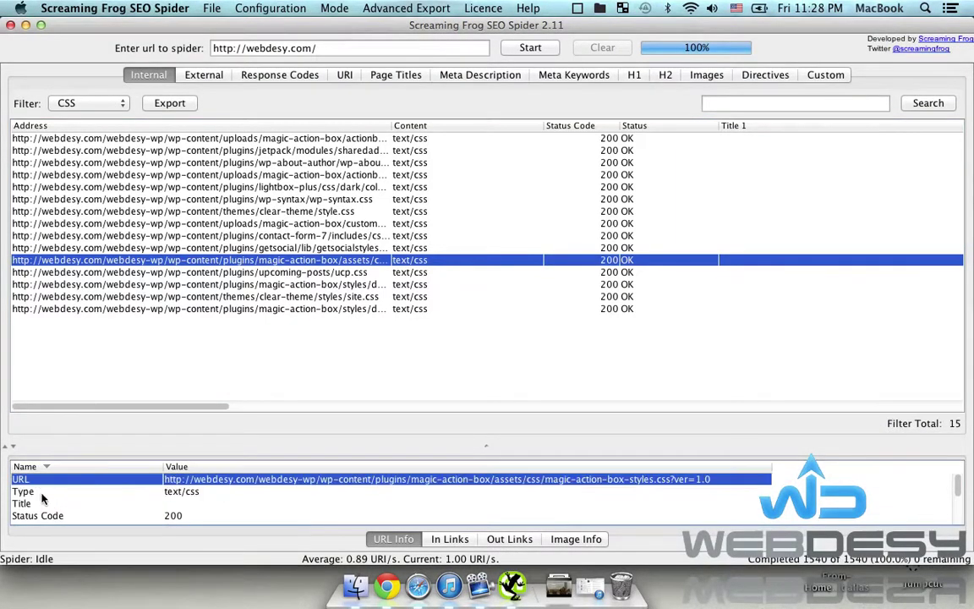
click(41, 493)
click(49, 503)
scroll(66, 504, down, 1)
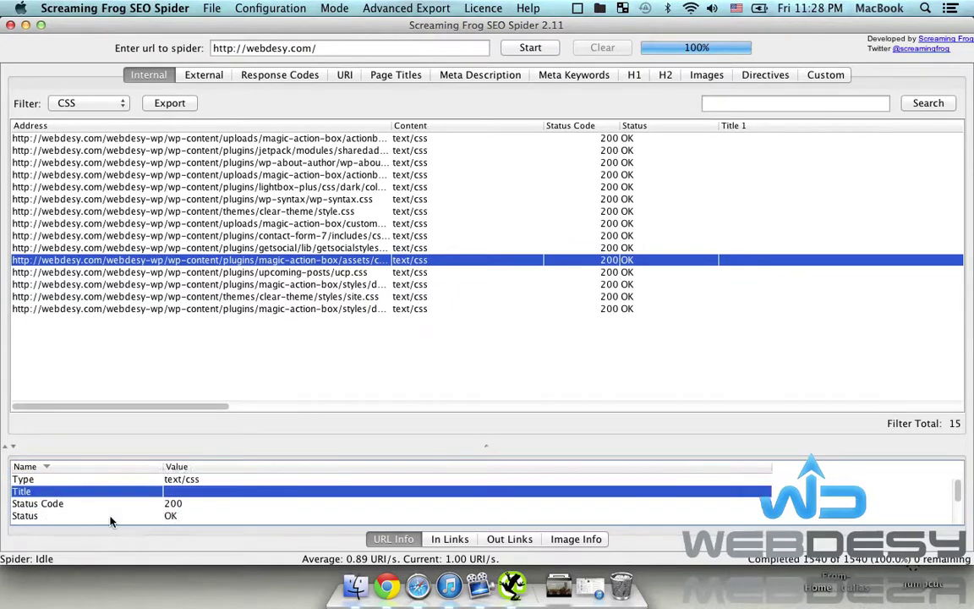
Step: Review the stylesheet's Status Code, Status, Size, Out Links, Level and In Links fields
click(69, 505)
click(80, 516)
scroll(123, 504, down, 1)
click(84, 516)
scroll(103, 510, down, 3)
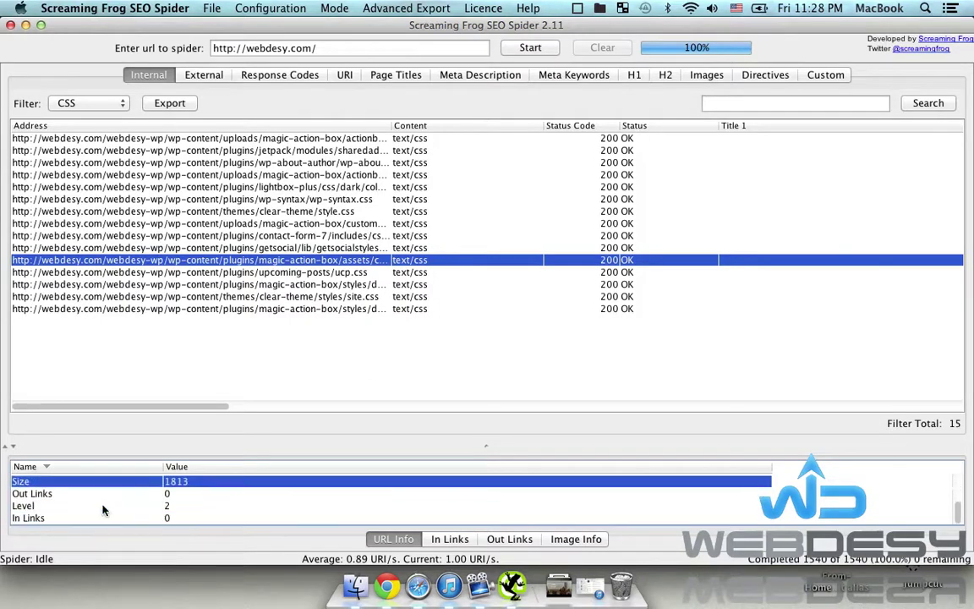
click(54, 498)
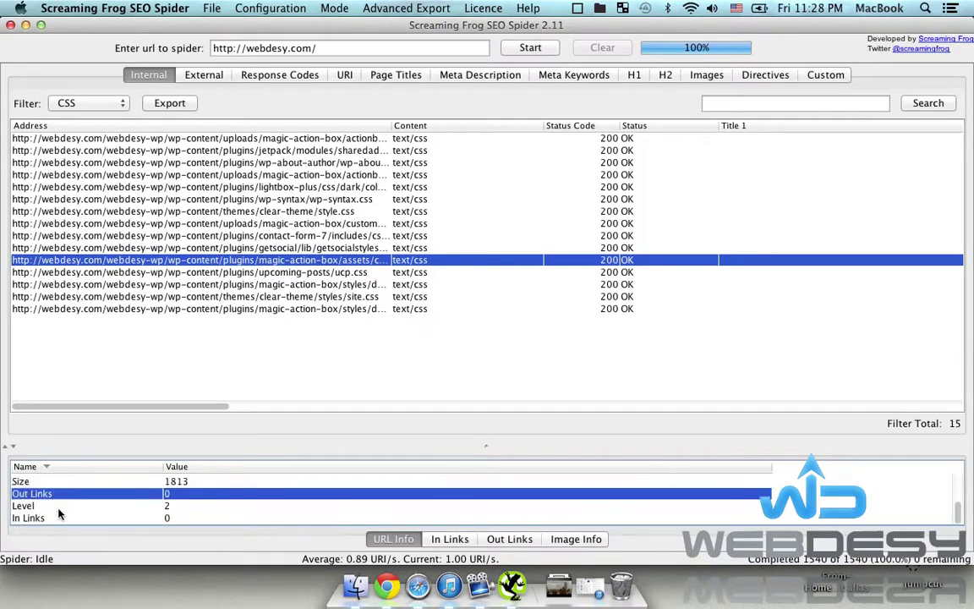
click(59, 507)
click(65, 518)
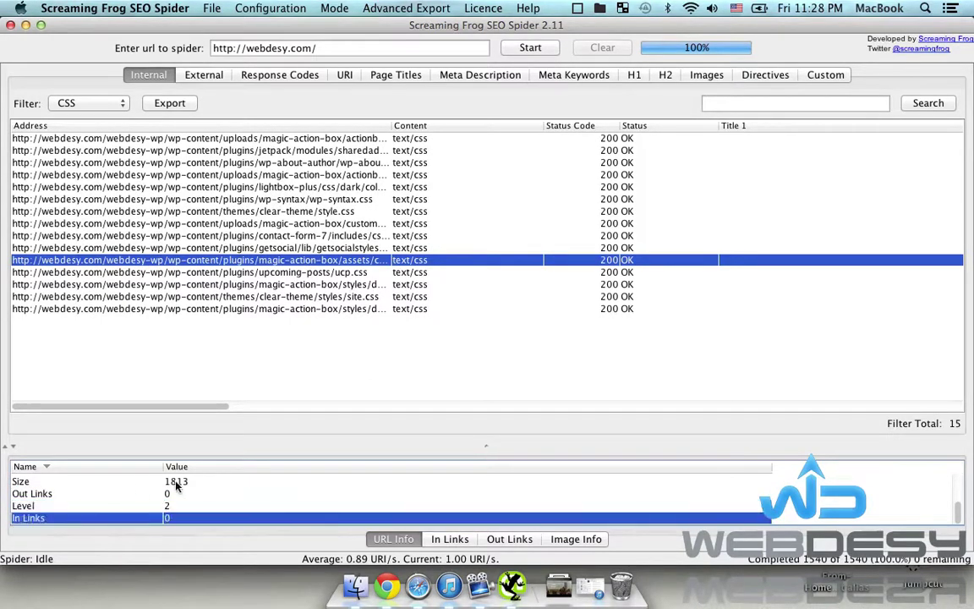
scroll(194, 489, up, 5)
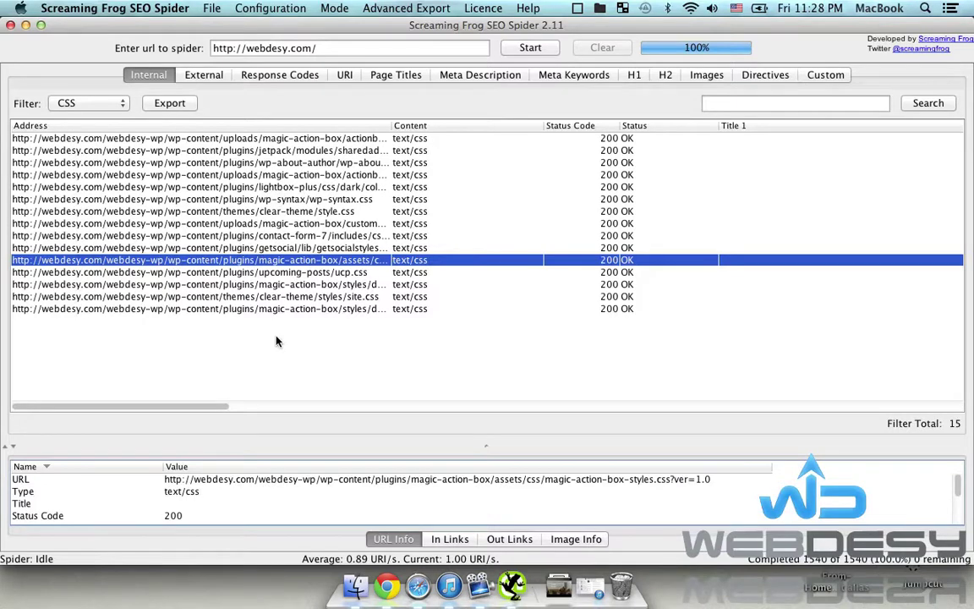
Step: View the stylesheet's In Links (three linking pages), then its Out Links and Image Info
click(450, 539)
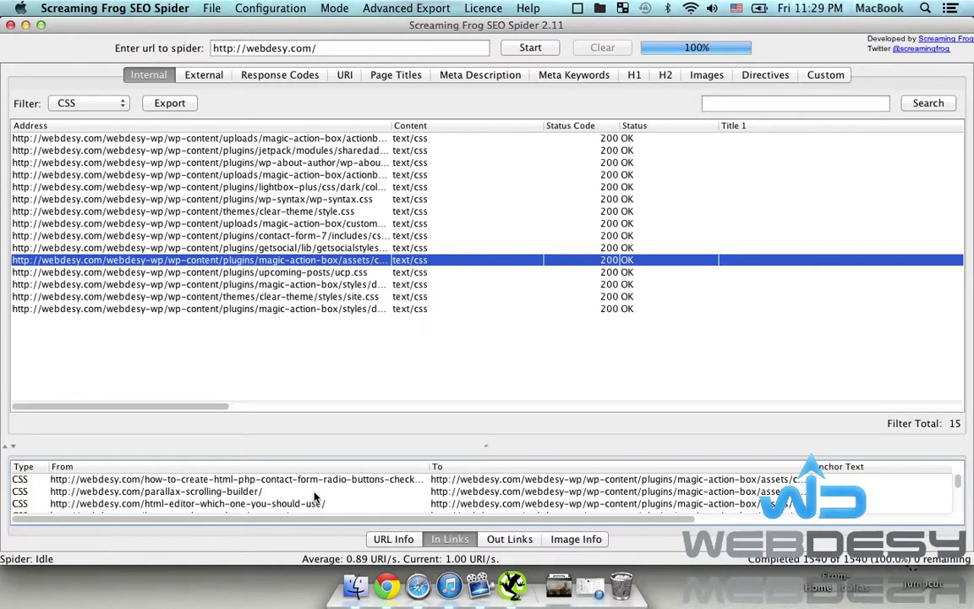
click(212, 480)
click(217, 493)
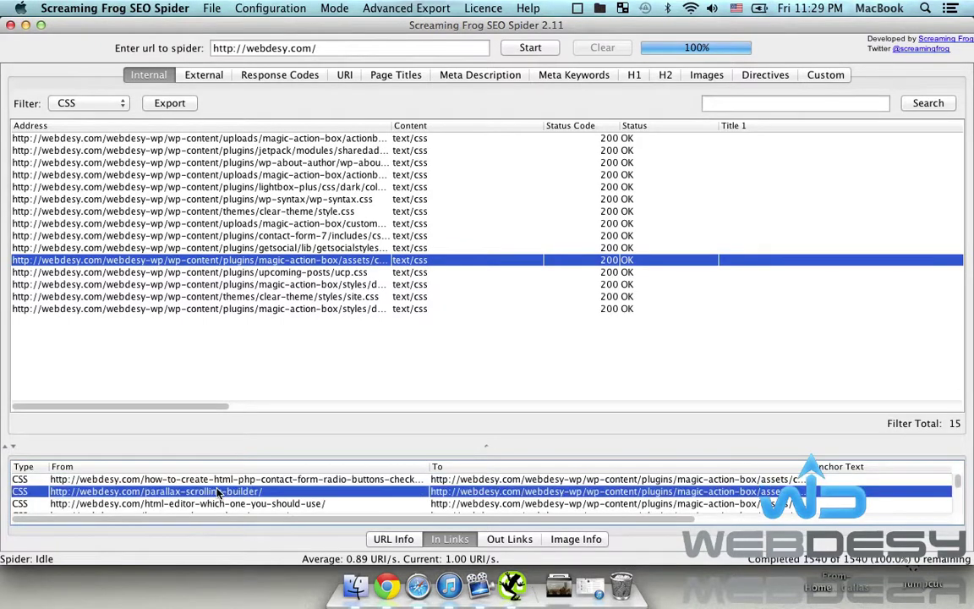
click(197, 504)
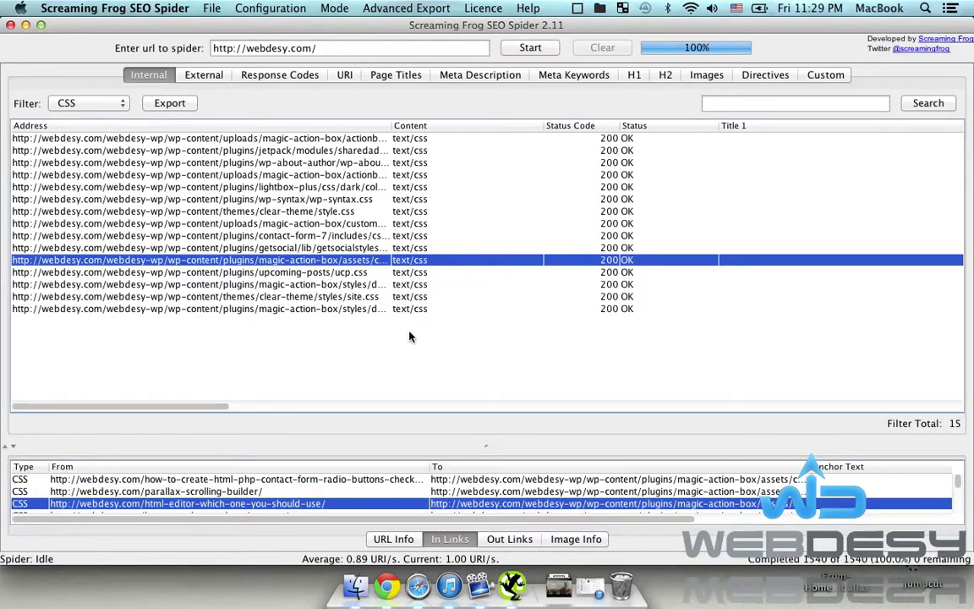
click(509, 540)
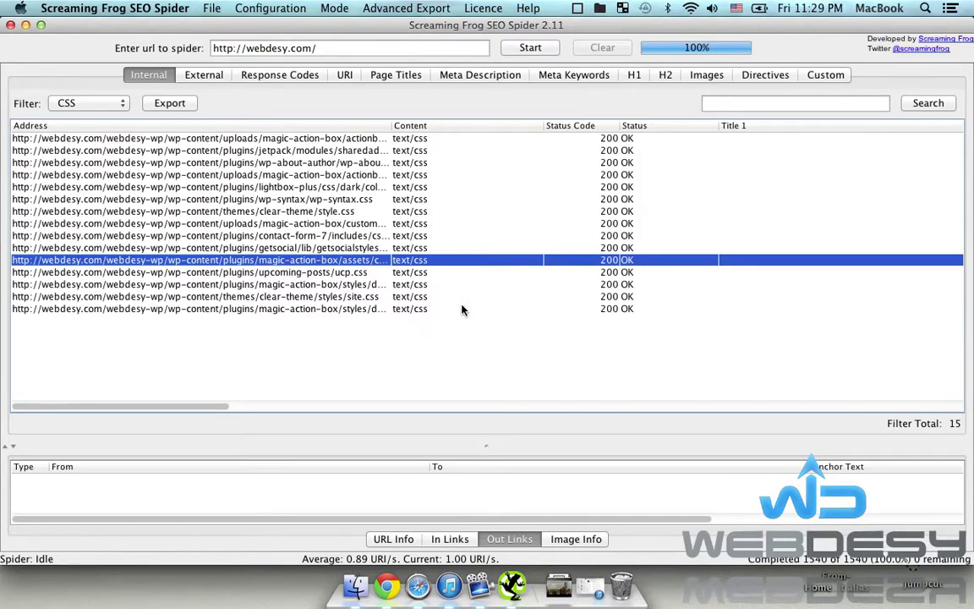
click(581, 538)
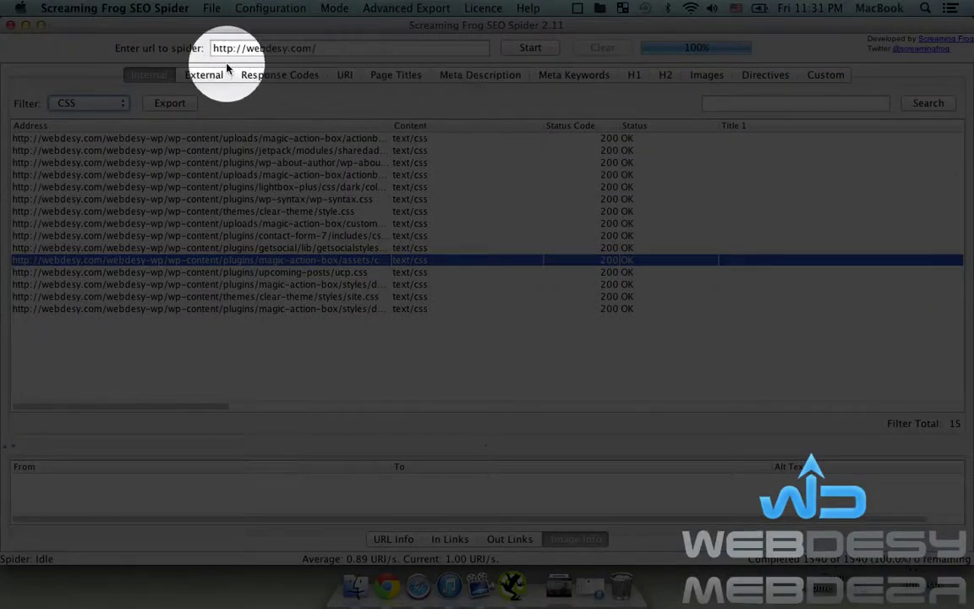
Step: Search the External report for the site author's username
click(201, 78)
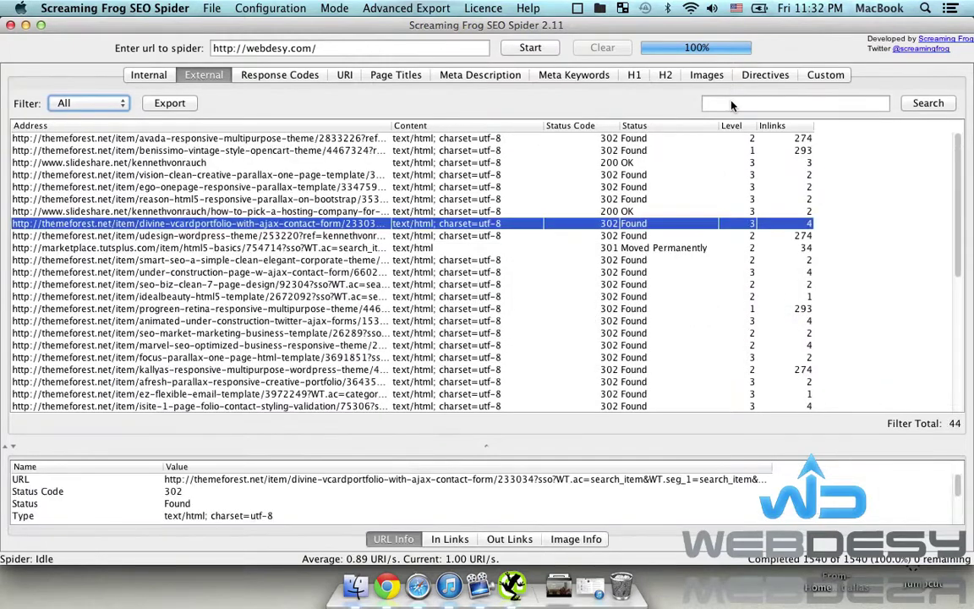
click(733, 105)
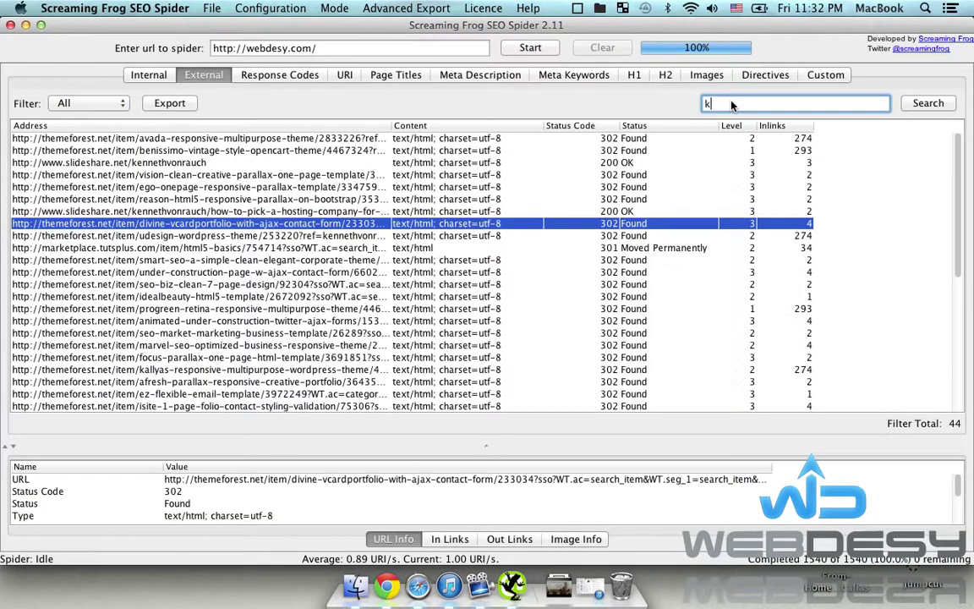
text(kennethvonrauch)
click(935, 108)
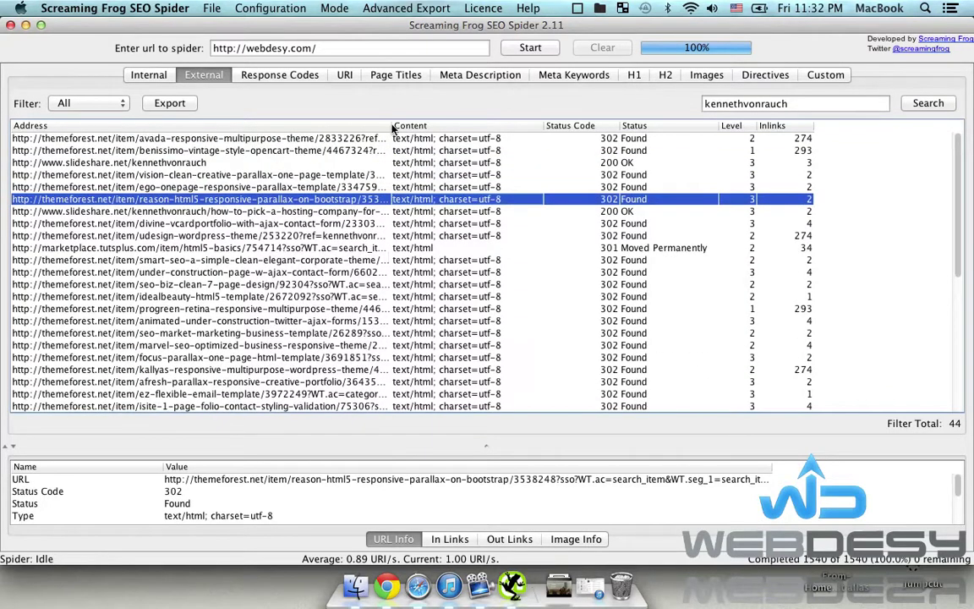
Step: Widen the Address column and inspect the divine-vcard, tutsplus, smart-seo and under-construction links
drag(390, 127, 894, 149)
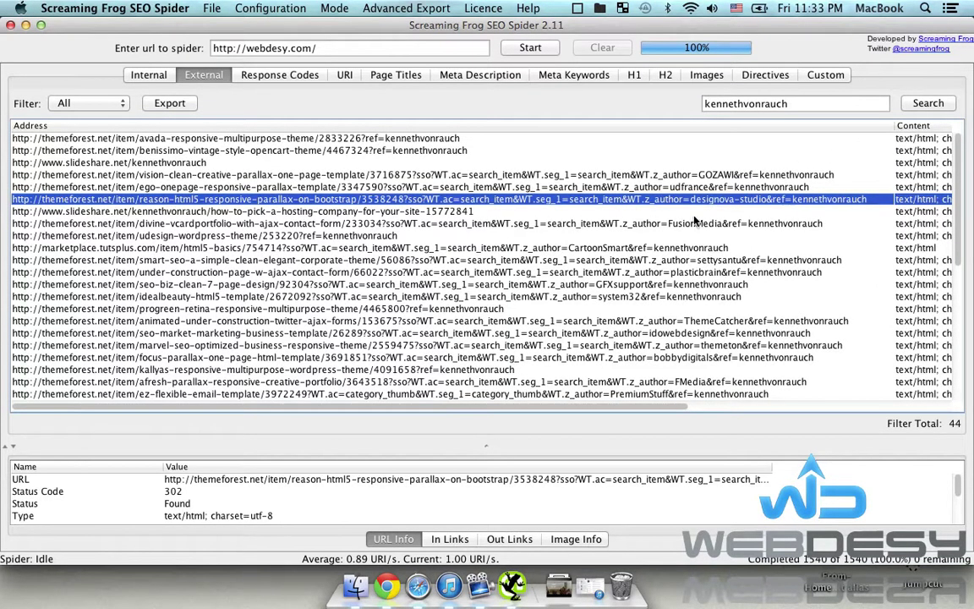
click(773, 225)
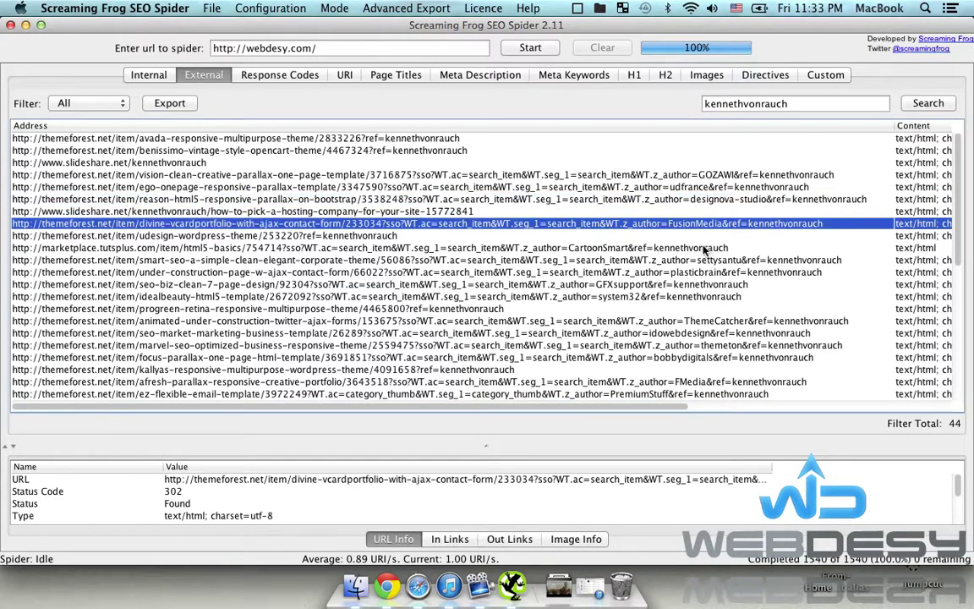
click(677, 248)
click(758, 260)
click(770, 272)
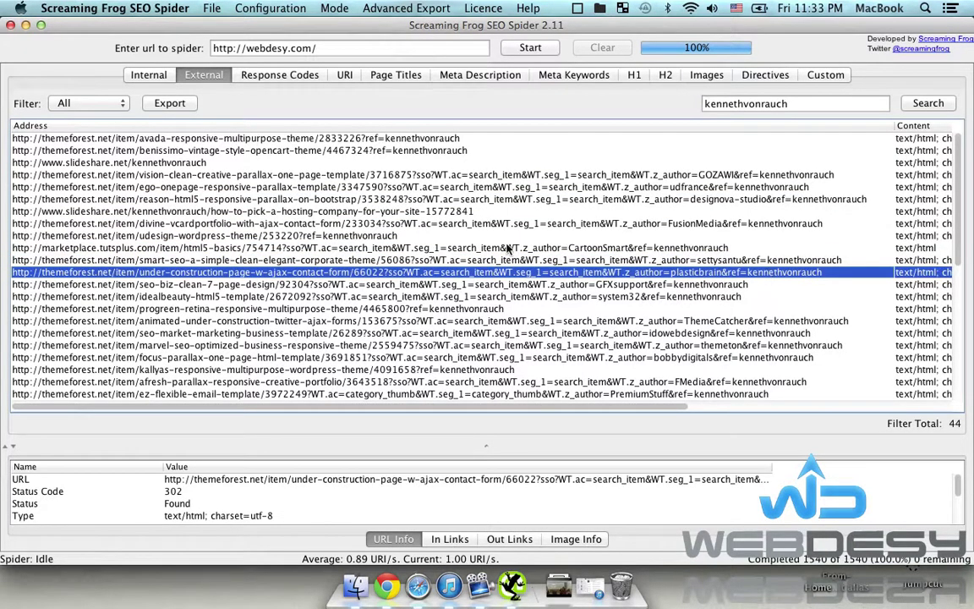
Step: Filter Response Codes to No Response, then 2xx Success, then 3xx Redirection
click(282, 76)
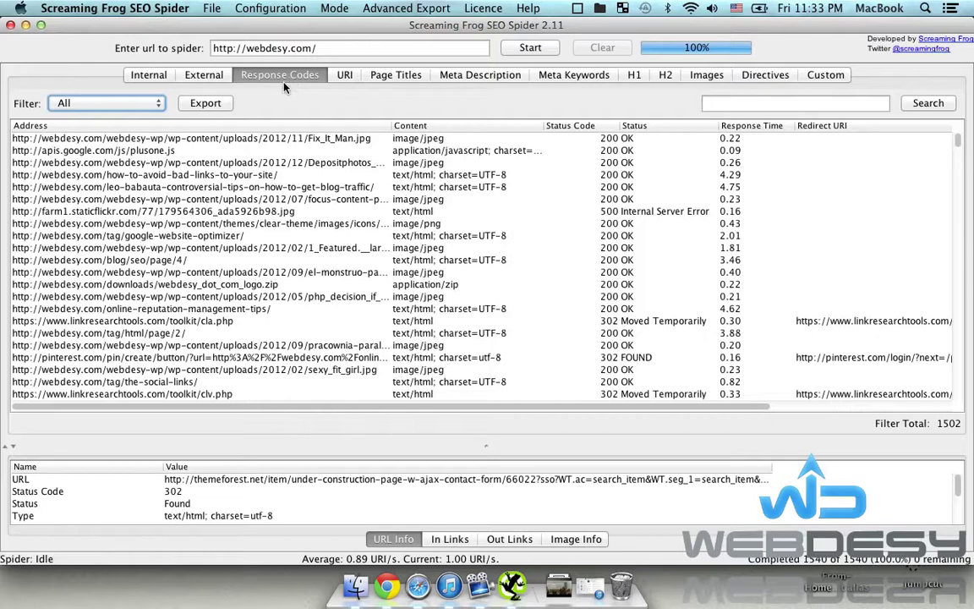
click(66, 102)
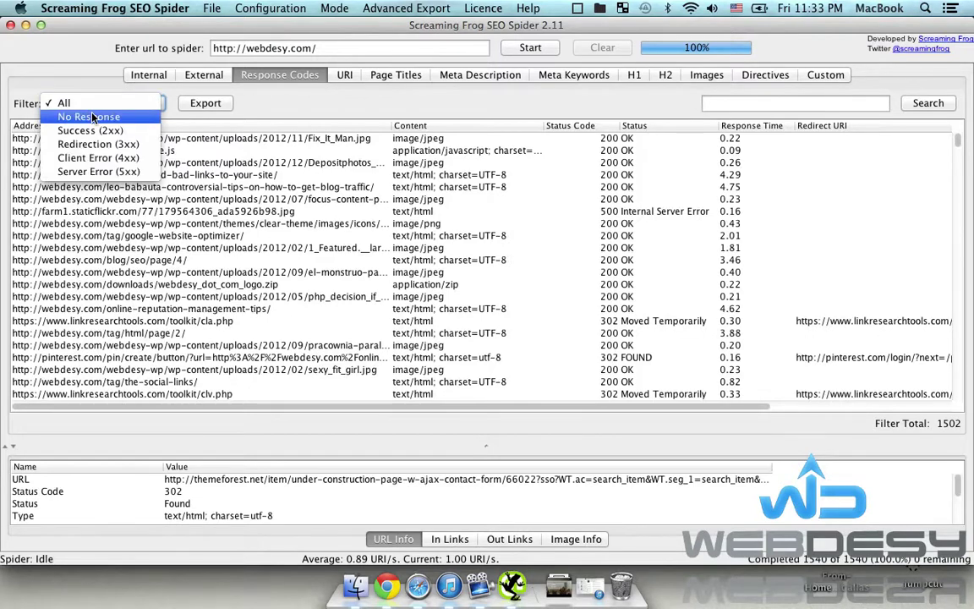
click(93, 117)
click(95, 102)
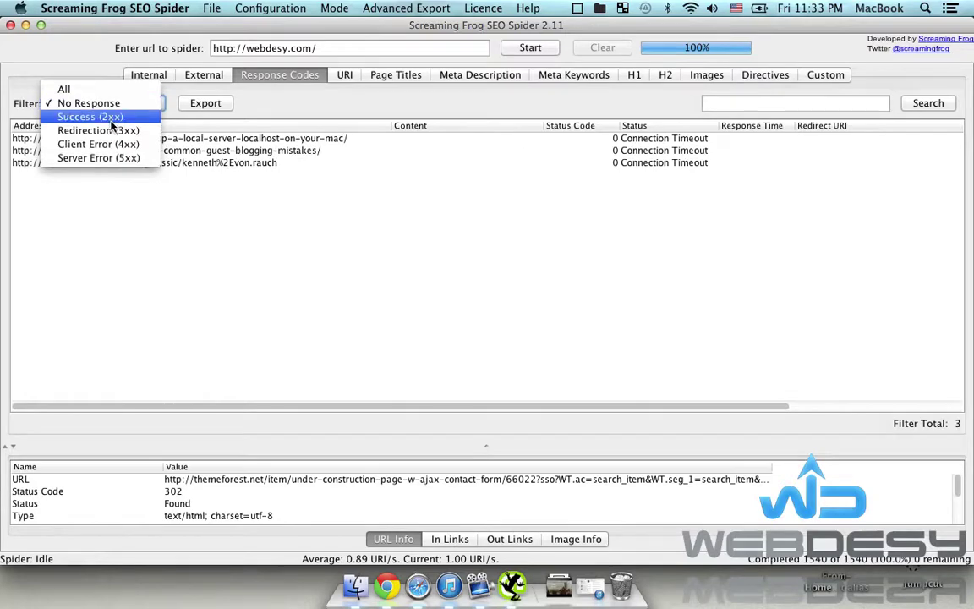
click(91, 117)
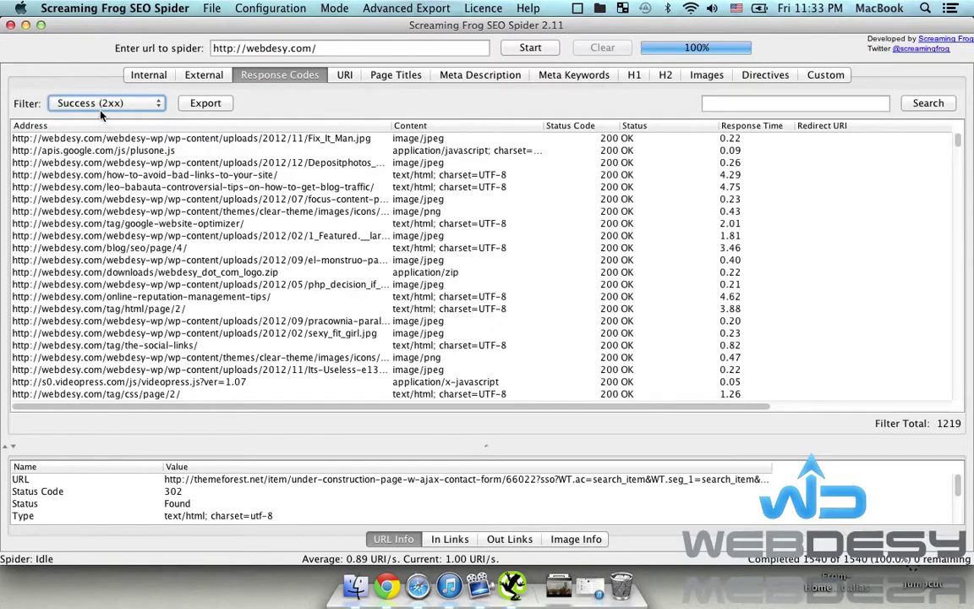
click(100, 108)
click(100, 118)
Step: Filter to 4xx Client Error and 5xx Server Error, then back to All 1502 URLs
click(100, 103)
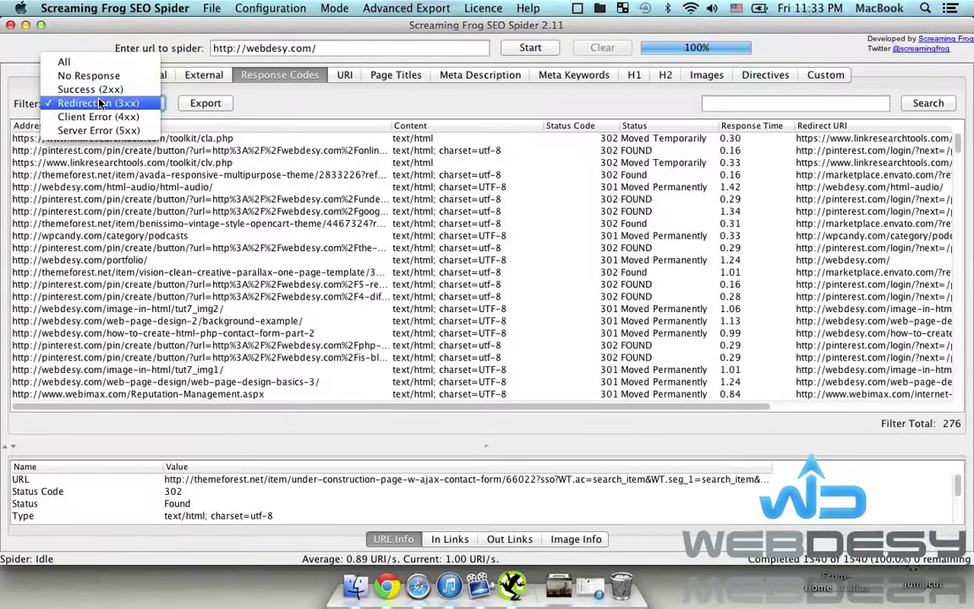
click(99, 116)
click(146, 103)
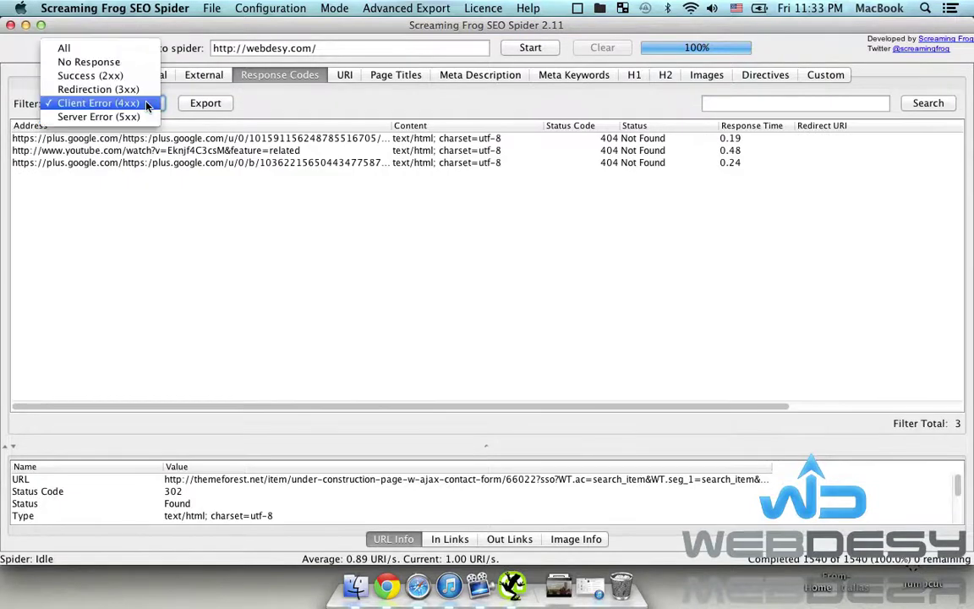
click(119, 117)
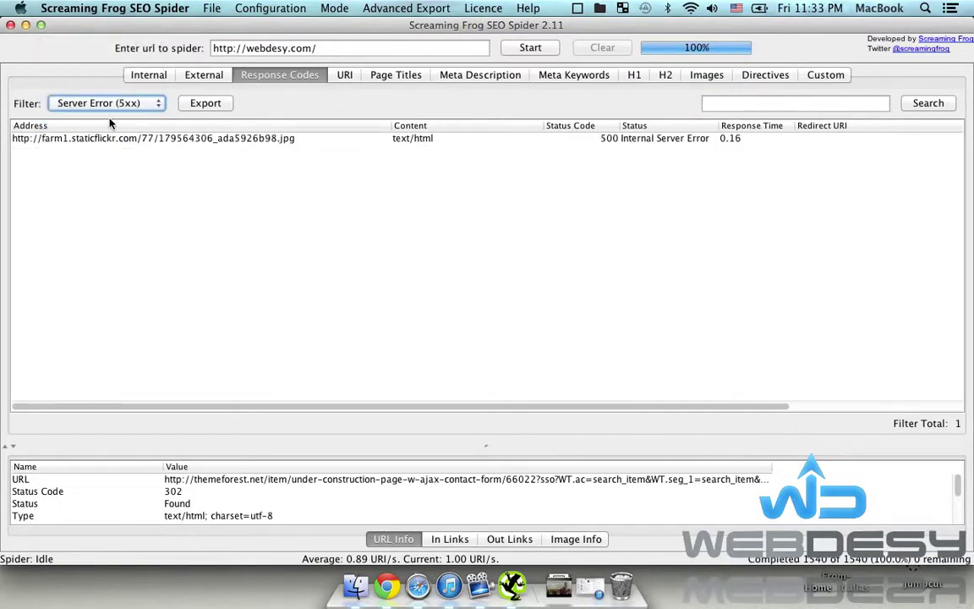
click(109, 103)
click(109, 36)
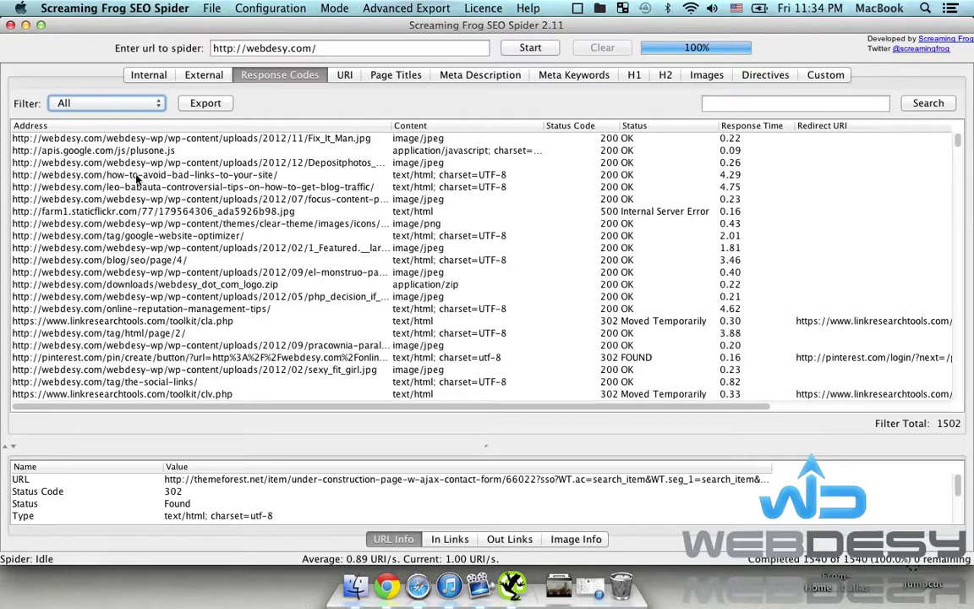
Step: Filter the URI report to Non ASCII Characters, then Underscores, then Uppercase
click(345, 74)
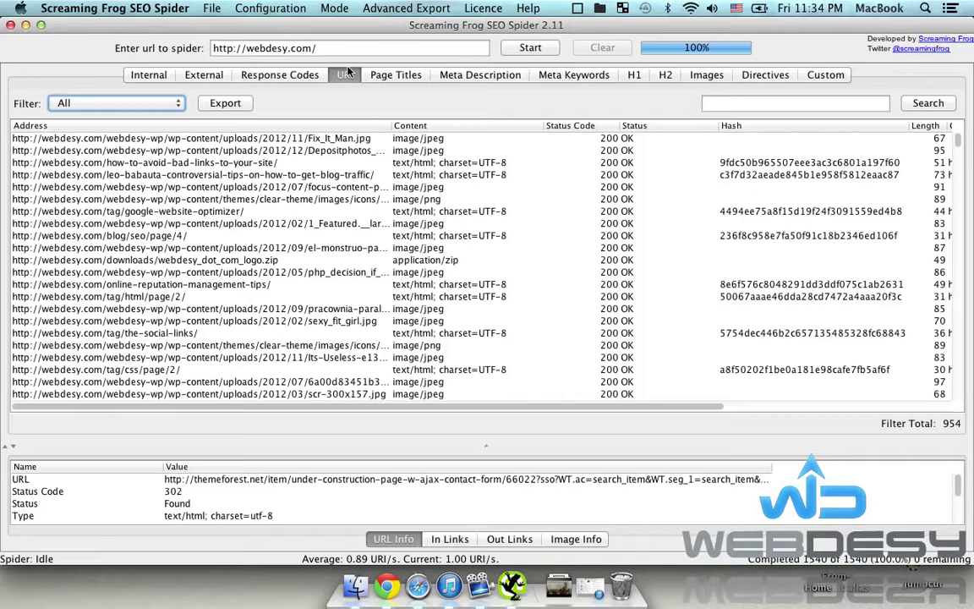
click(106, 102)
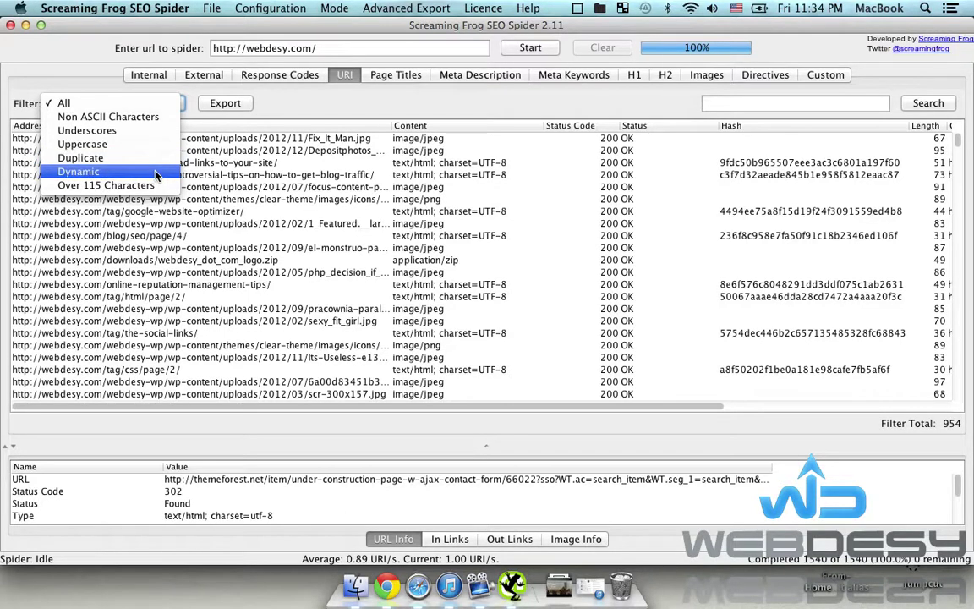
click(150, 119)
click(126, 102)
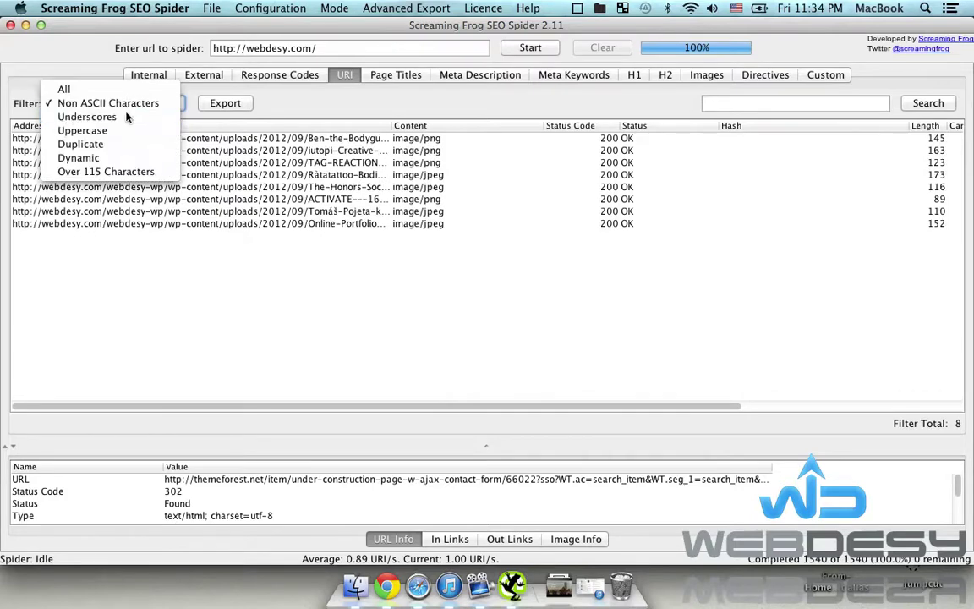
click(126, 117)
click(119, 102)
click(110, 117)
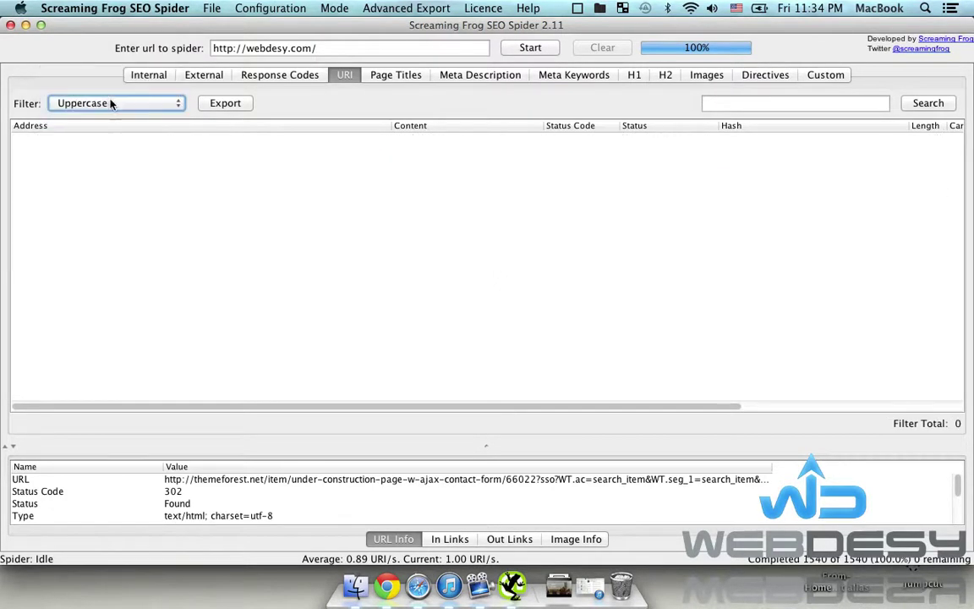
Step: Filter to Duplicate, Dynamic and Over 115 Characters URLs, then back to All 954
click(110, 103)
click(102, 114)
click(103, 111)
click(106, 117)
click(108, 108)
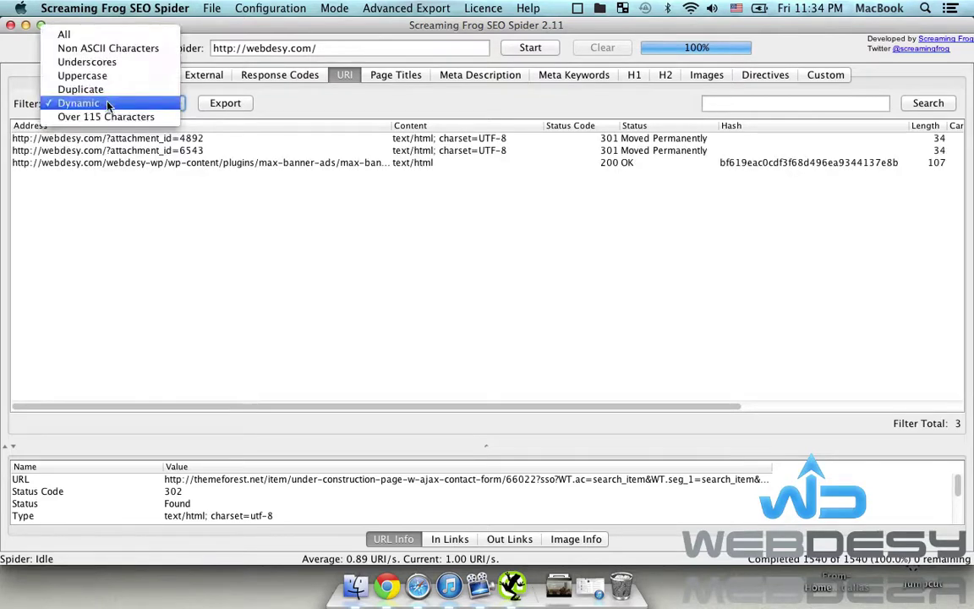
click(107, 116)
click(100, 103)
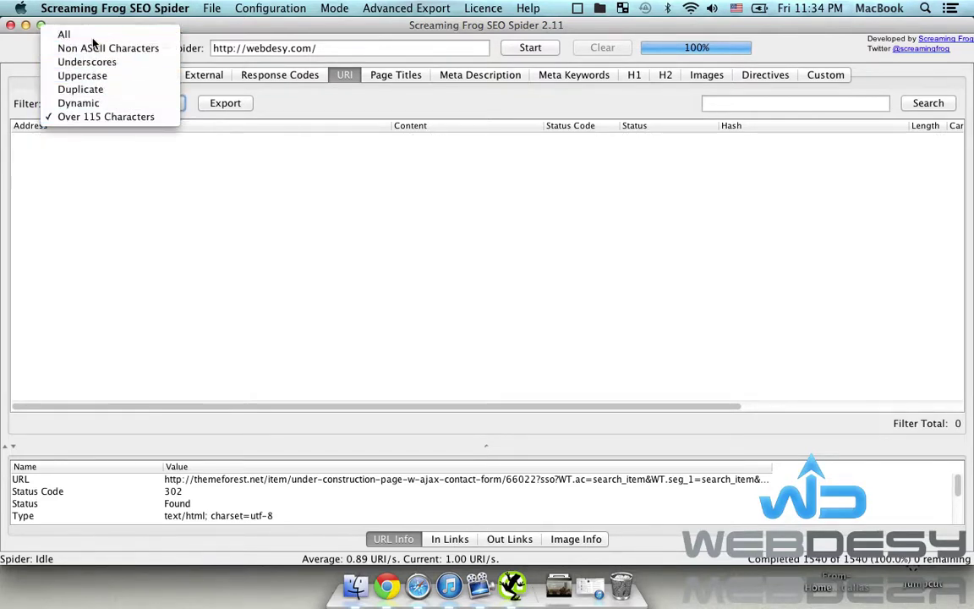
click(91, 37)
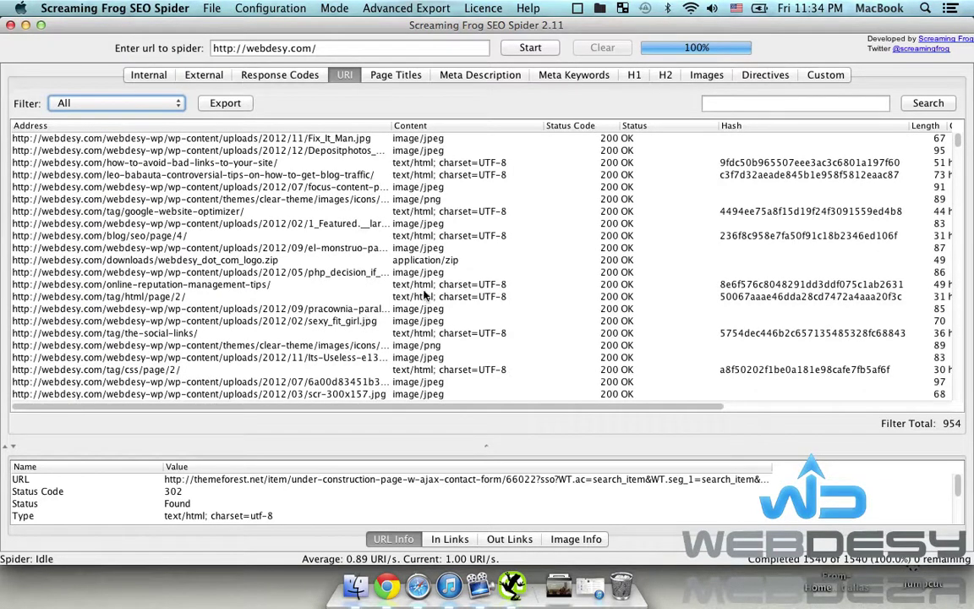
Step: Filter the Page Titles report to Missing, Duplicate, then Over 70 Characters titles
click(398, 75)
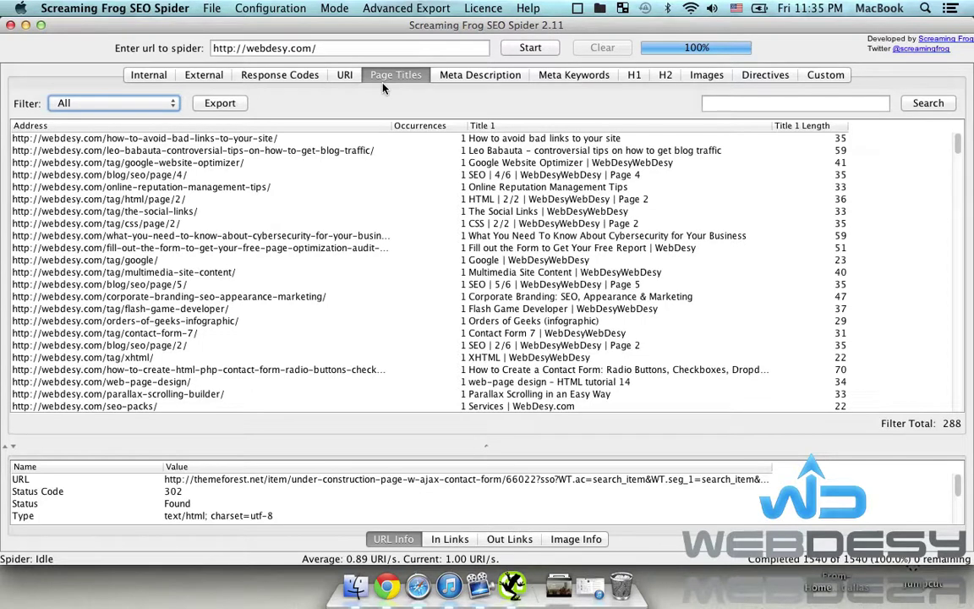
click(140, 109)
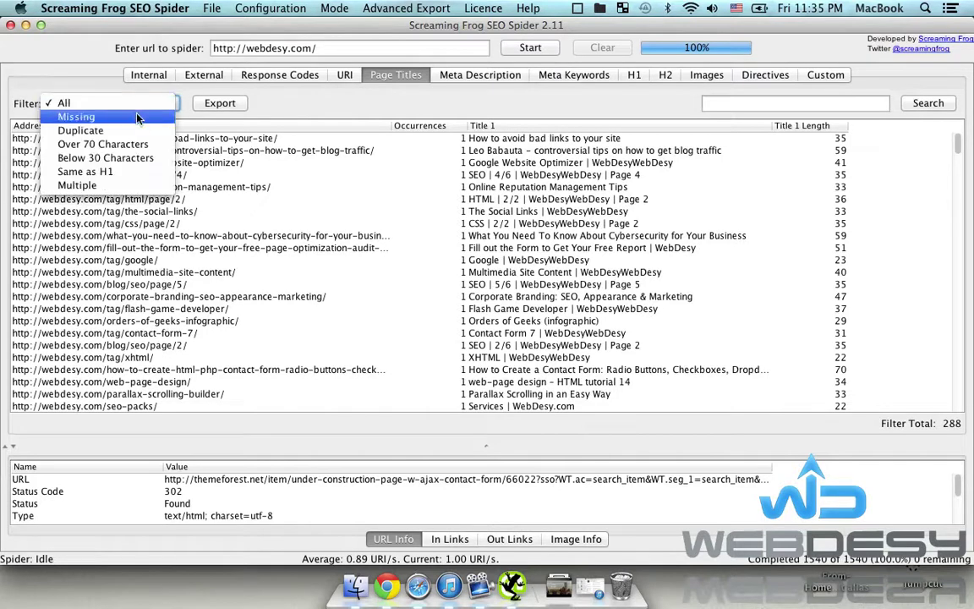
click(120, 116)
click(115, 102)
click(104, 116)
click(99, 102)
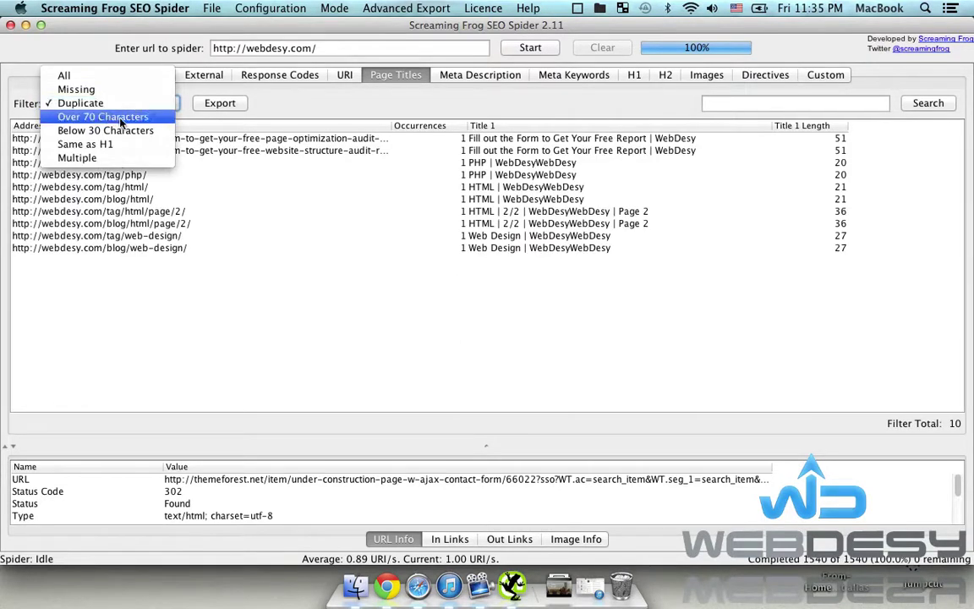
click(121, 123)
Step: Filter to Below 30 Characters, Same as H1 and Multiple titles, then back to All 288
click(97, 102)
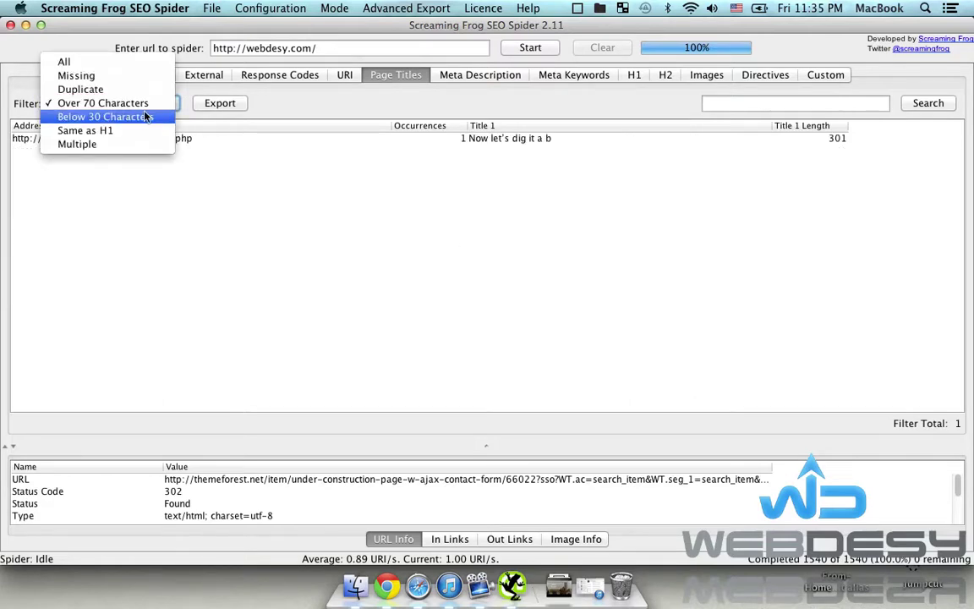
click(158, 117)
click(132, 104)
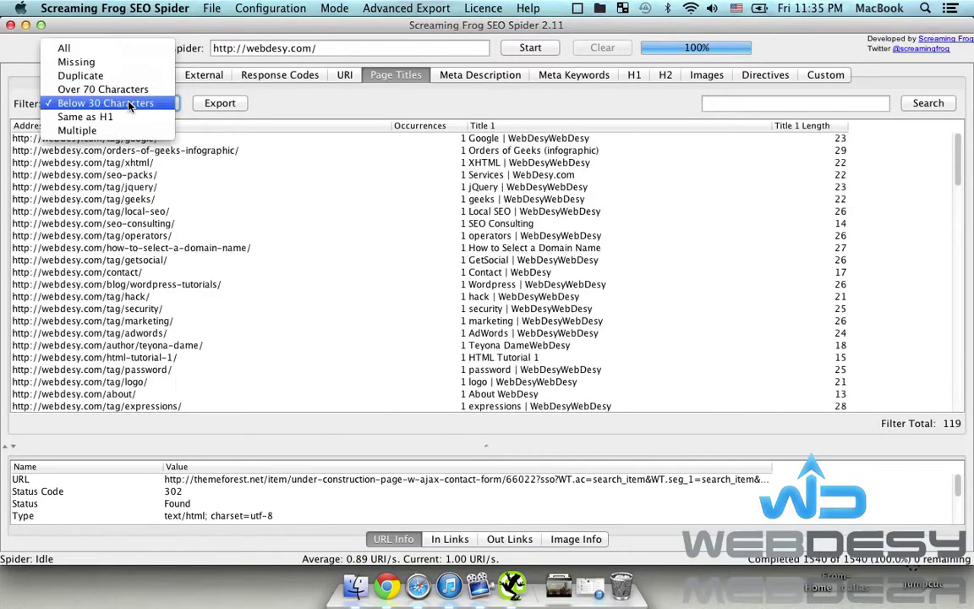
click(131, 119)
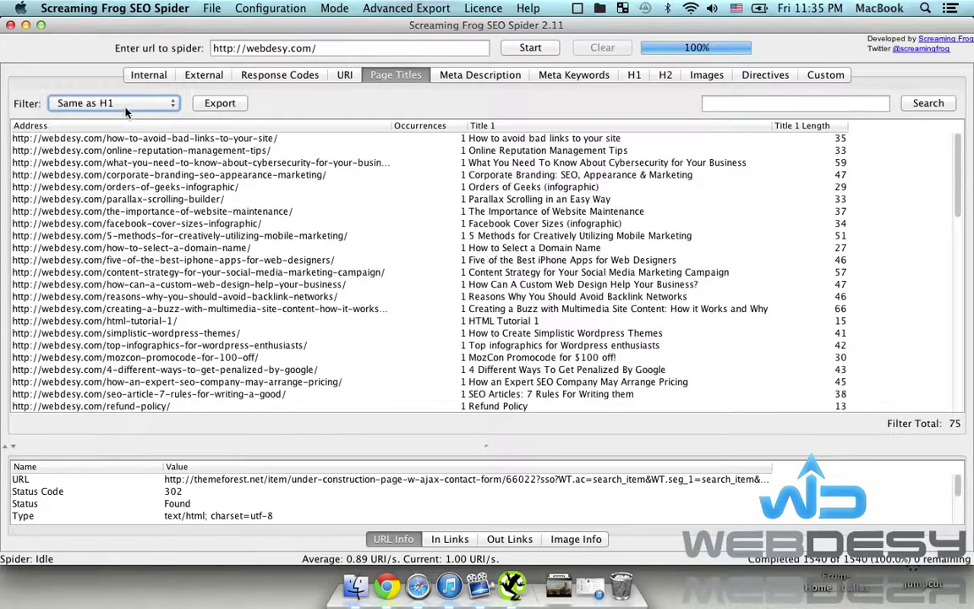
click(124, 105)
click(124, 118)
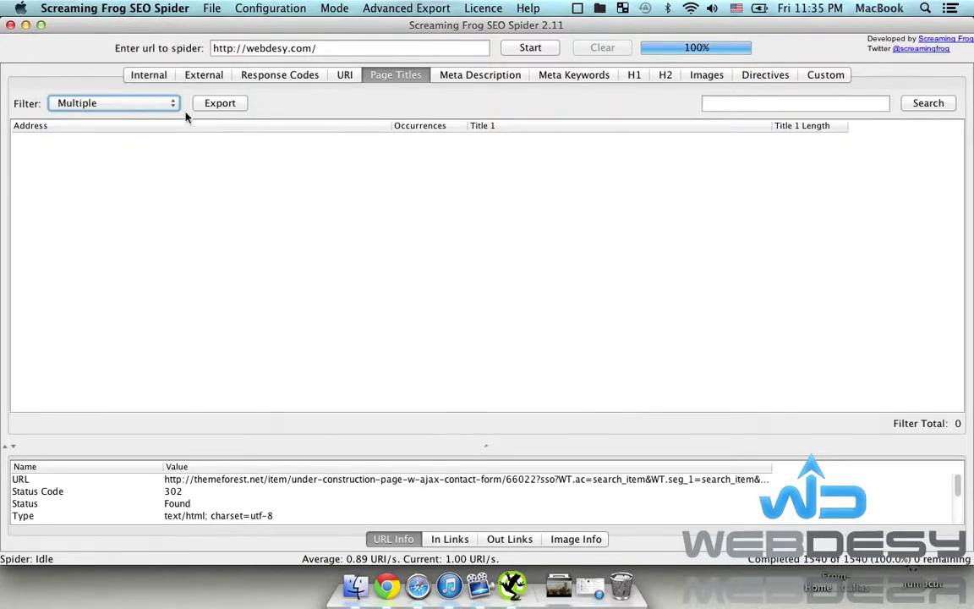
click(144, 105)
click(110, 34)
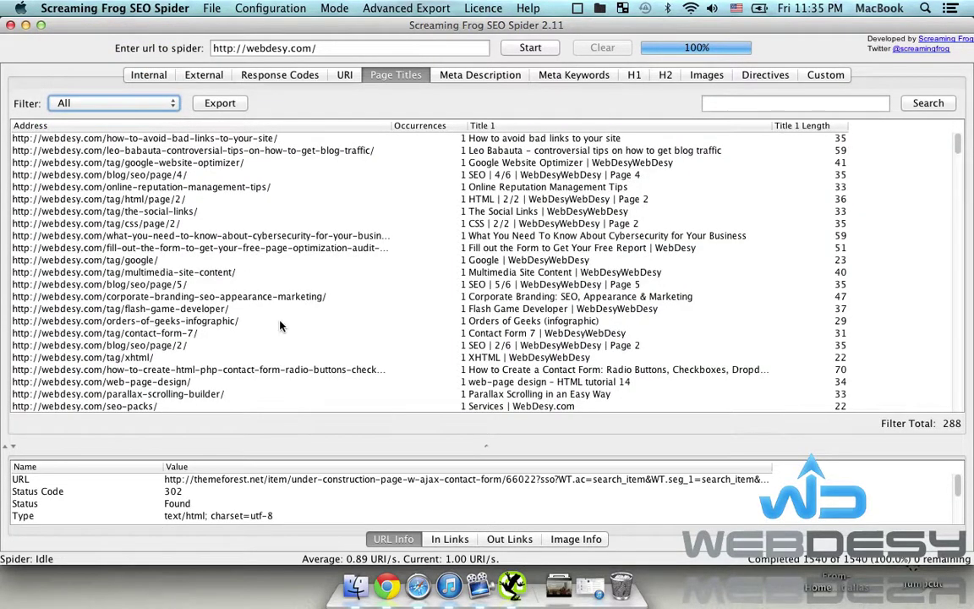
Step: Filter the Meta Description report to URLs with a Missing description
click(496, 78)
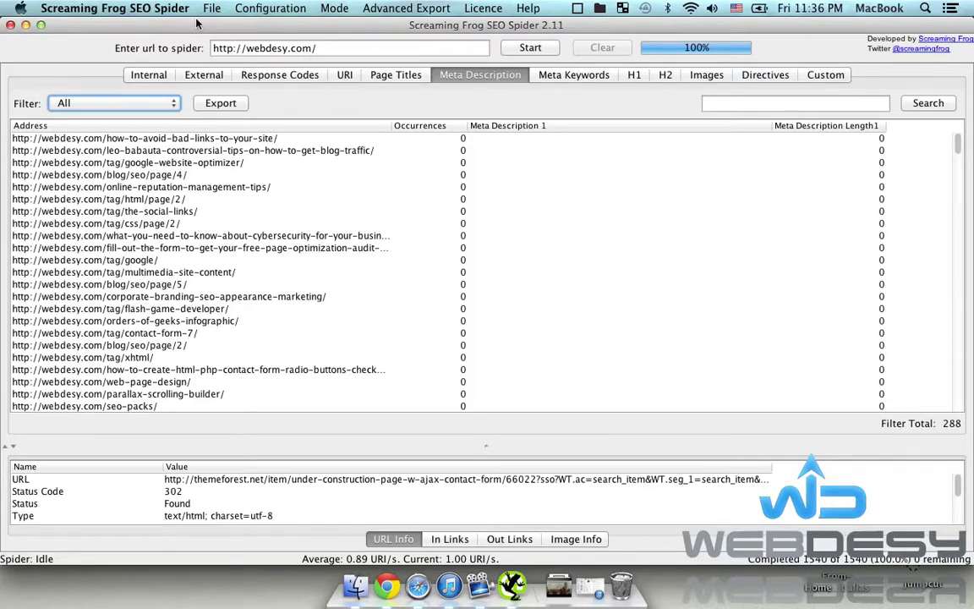
click(118, 102)
click(115, 112)
Step: Glance at the Meta Keywords report, then switch to the H1 report
click(584, 75)
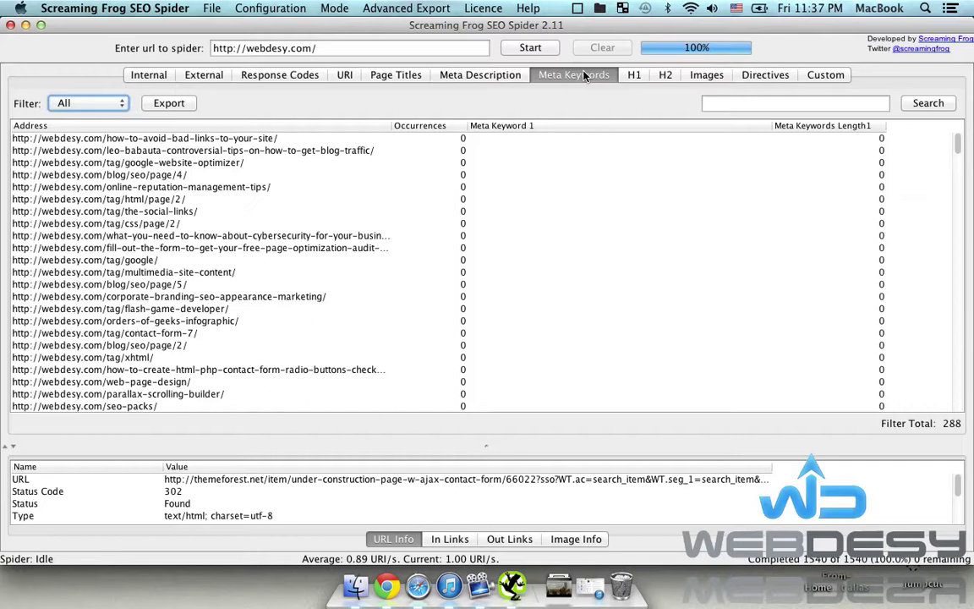
click(638, 76)
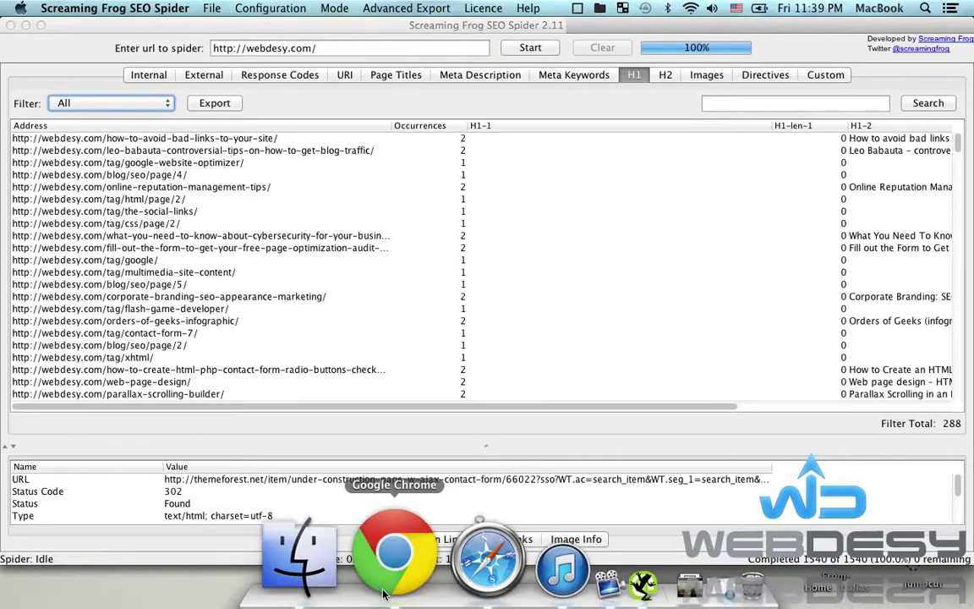
Step: Open webdesy.com's page source in Chrome and search it for 'h1', jumping to the next match
click(391, 563)
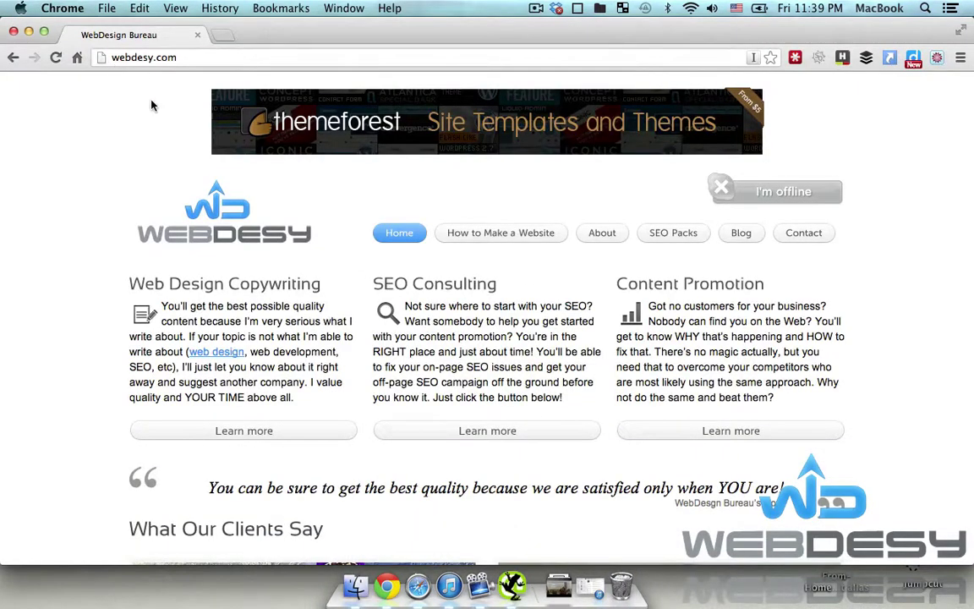
key(super+alt+u)
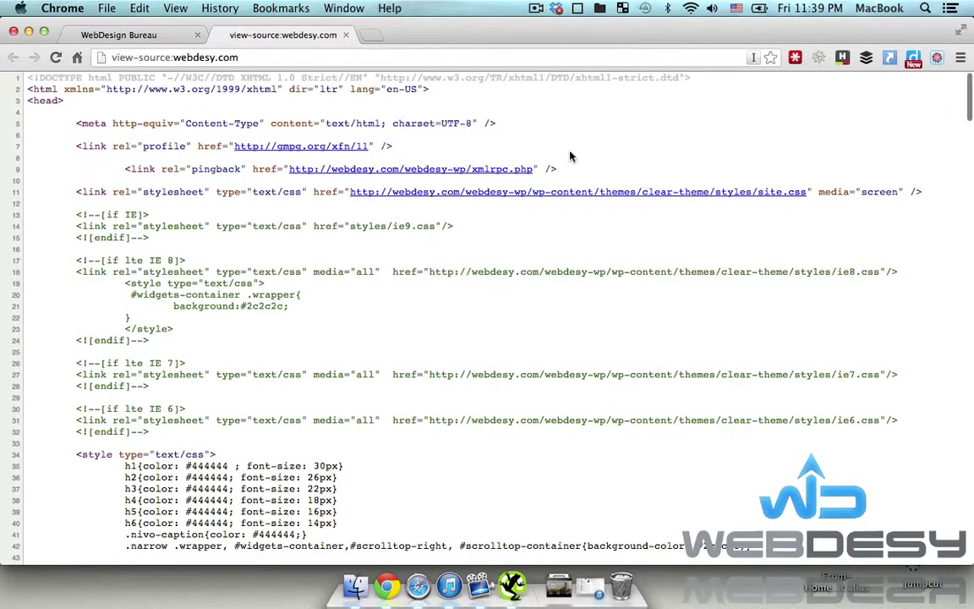
key(super+f)
text(h1)
key(Return)
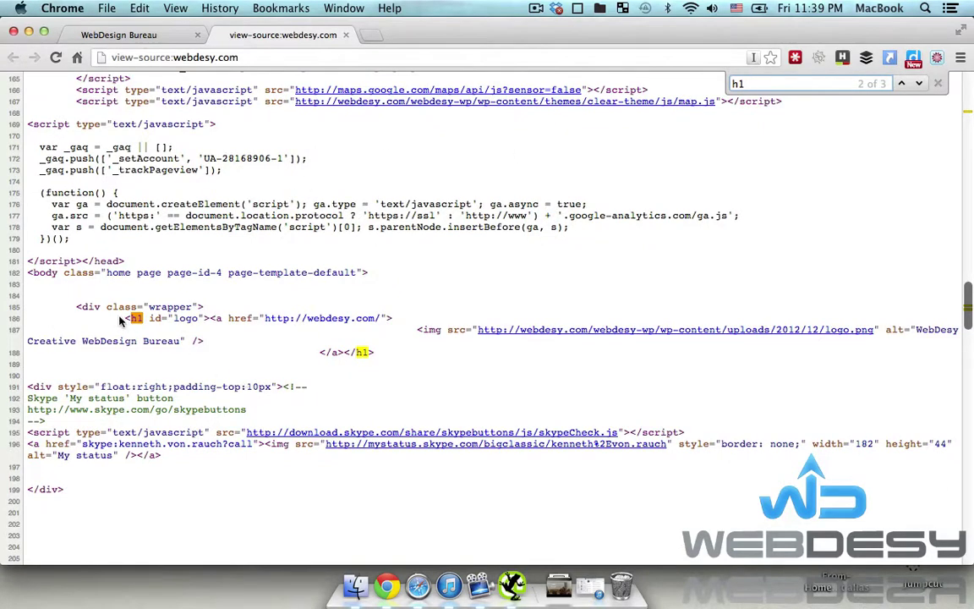
Step: Select the logo img tag inside the h1 heading markup
drag(121, 319, 395, 353)
click(414, 332)
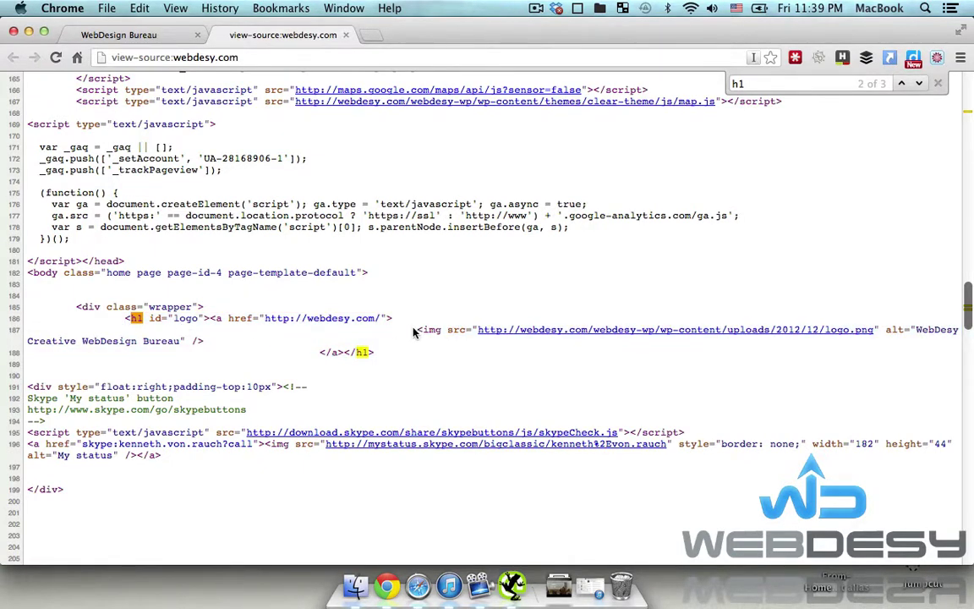
drag(414, 332, 766, 347)
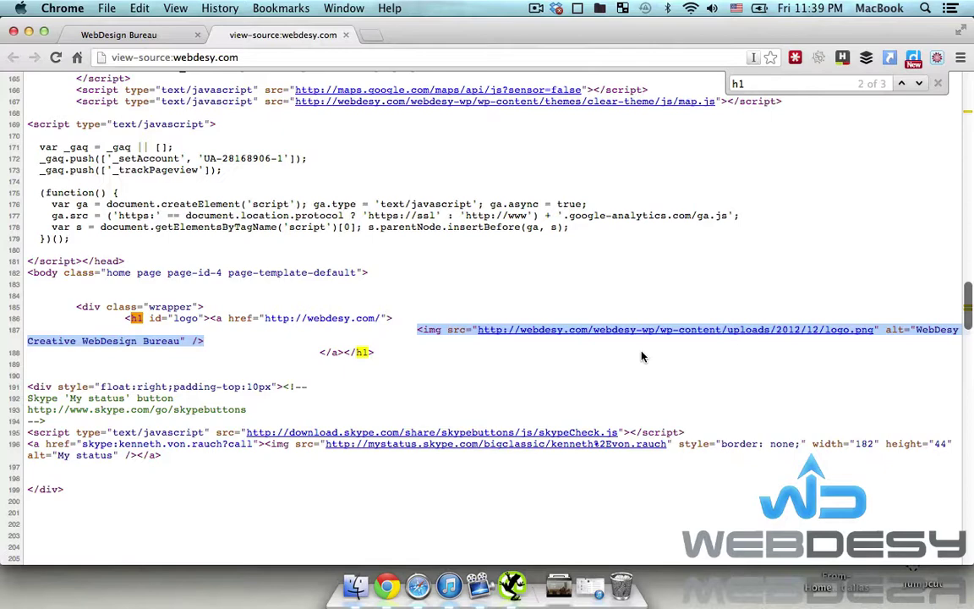
Step: Back in Screaming Frog, filter the H1 report to URLs with duplicate H1 headings
click(522, 582)
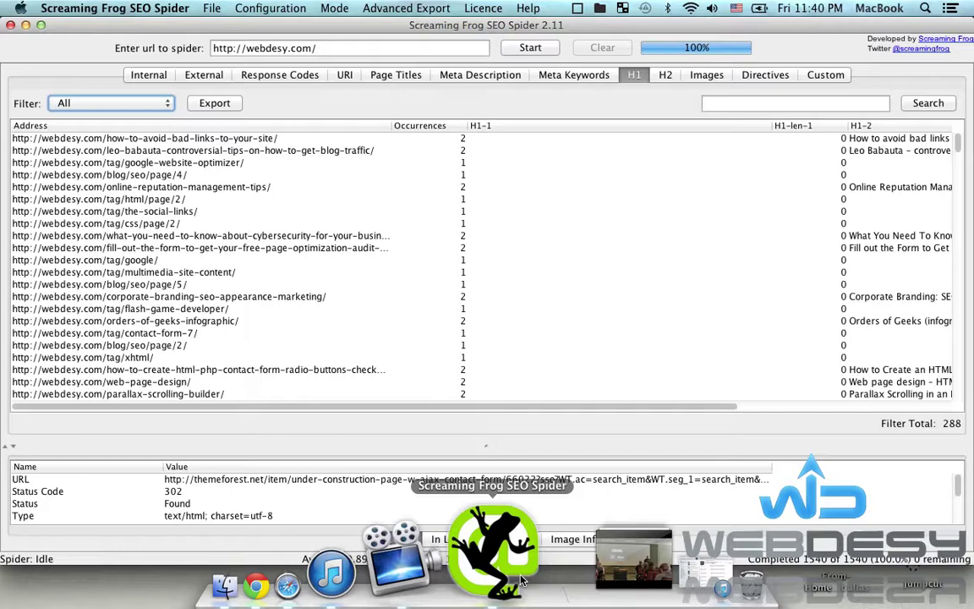
click(90, 103)
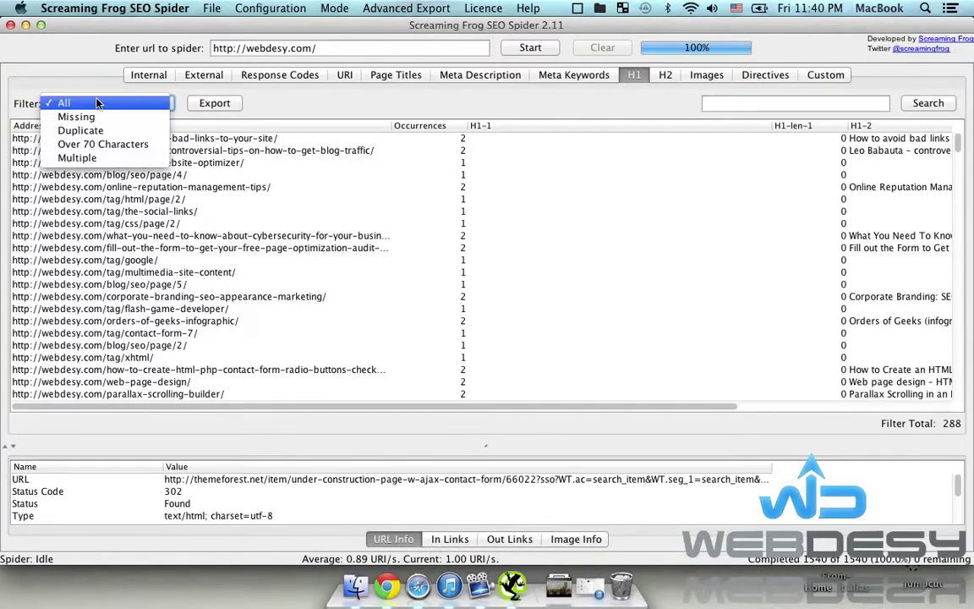
click(104, 129)
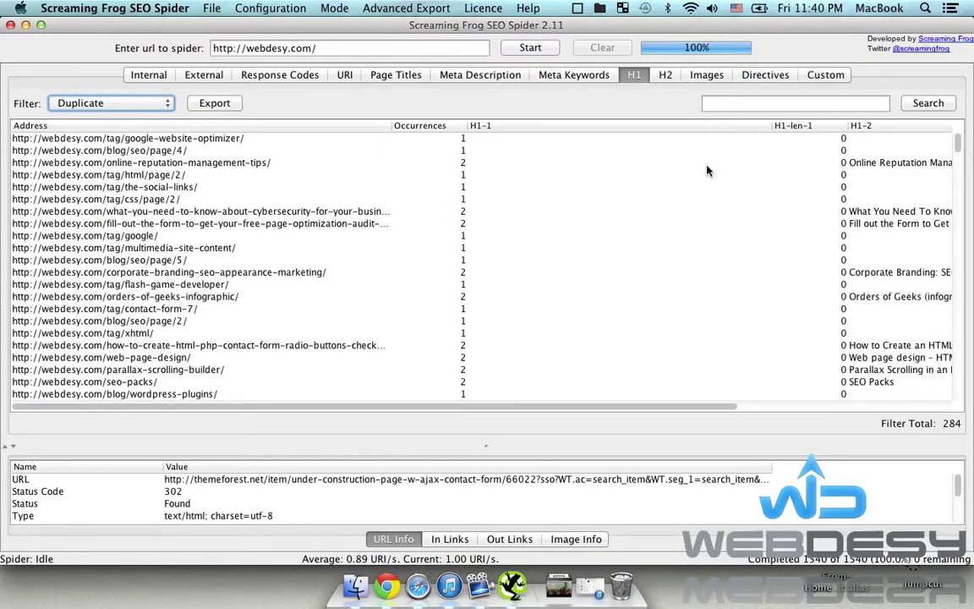
scroll(709, 171, down, 5)
scroll(709, 171, down, 15)
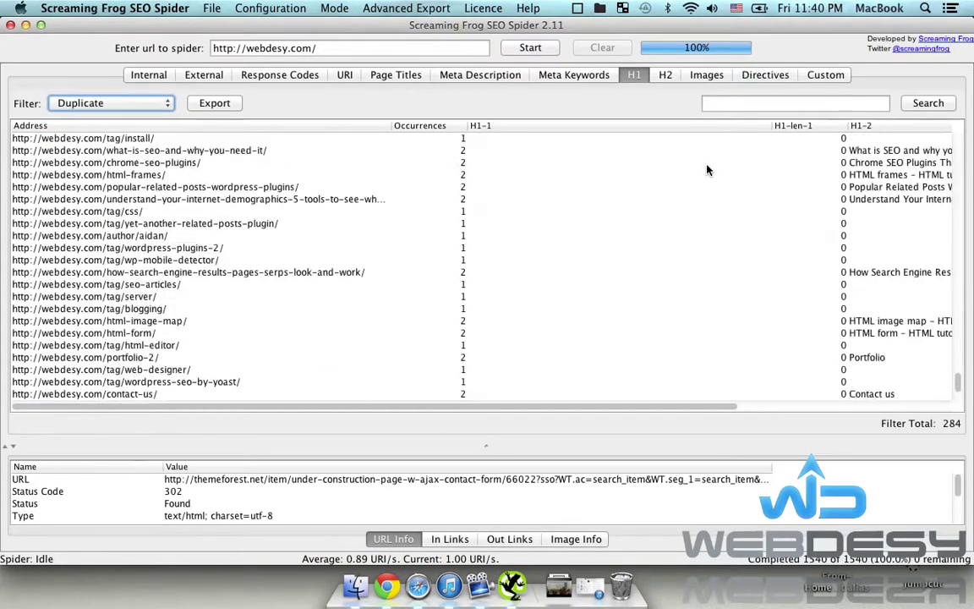
scroll(709, 171, up, 20)
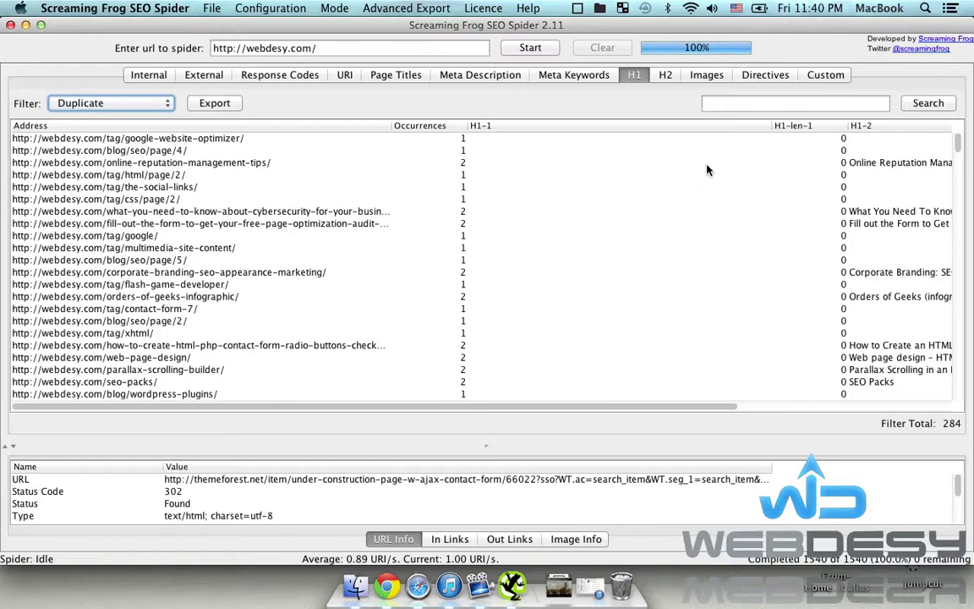
Step: Try the Multiple and Over 70 Characters H1 filters, settling on Multiple (127 URLs)
click(127, 102)
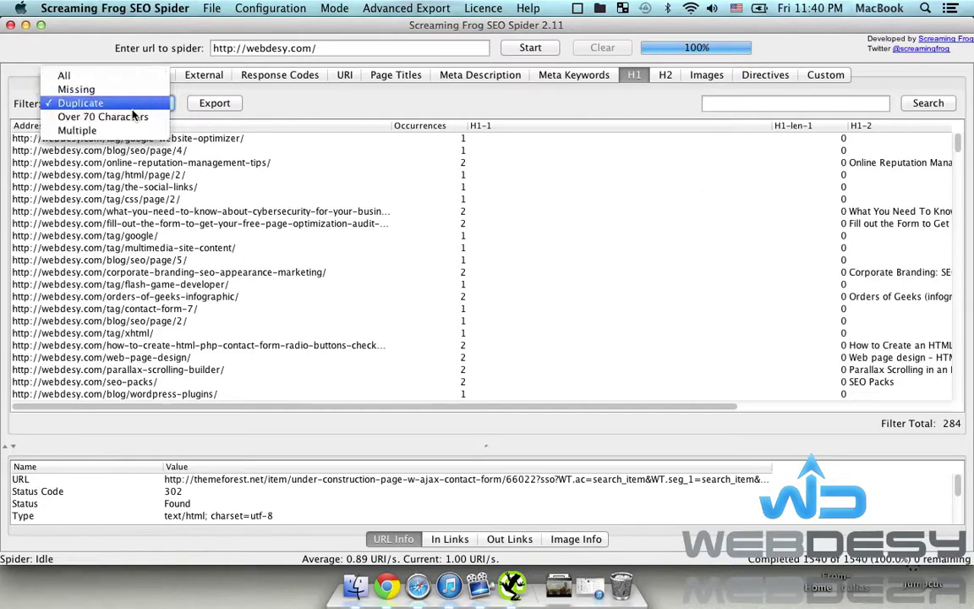
click(129, 129)
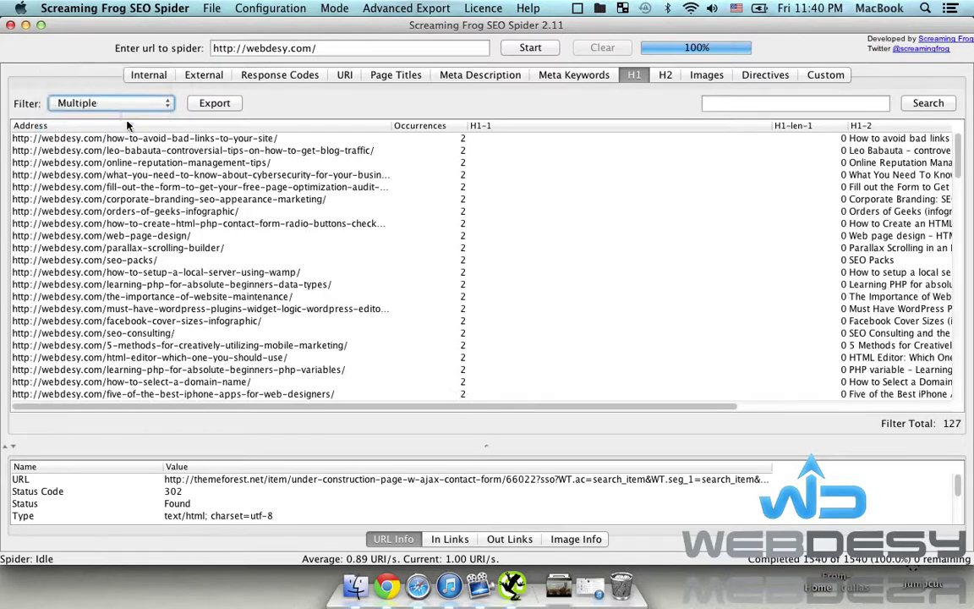
click(111, 102)
click(106, 89)
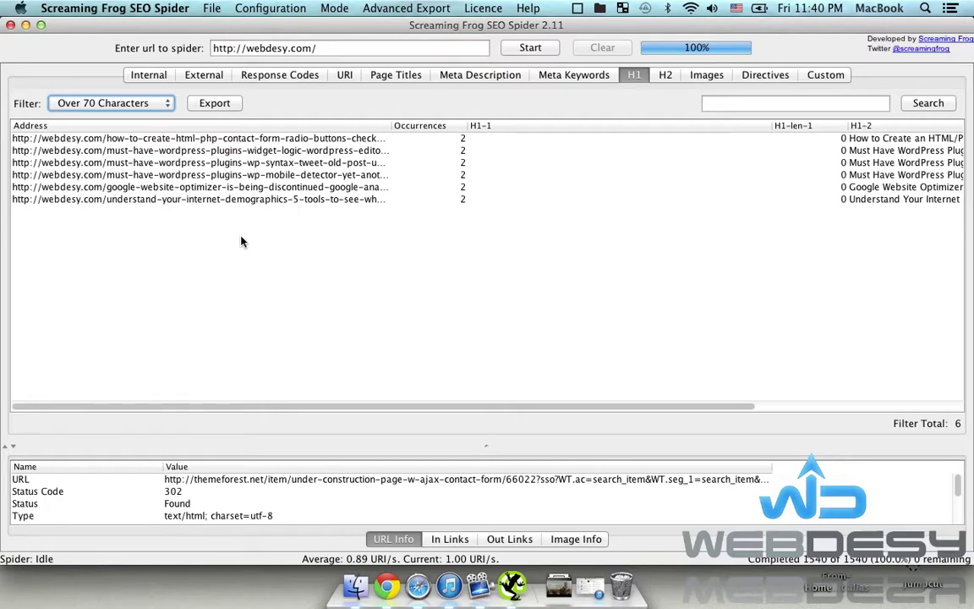
click(101, 102)
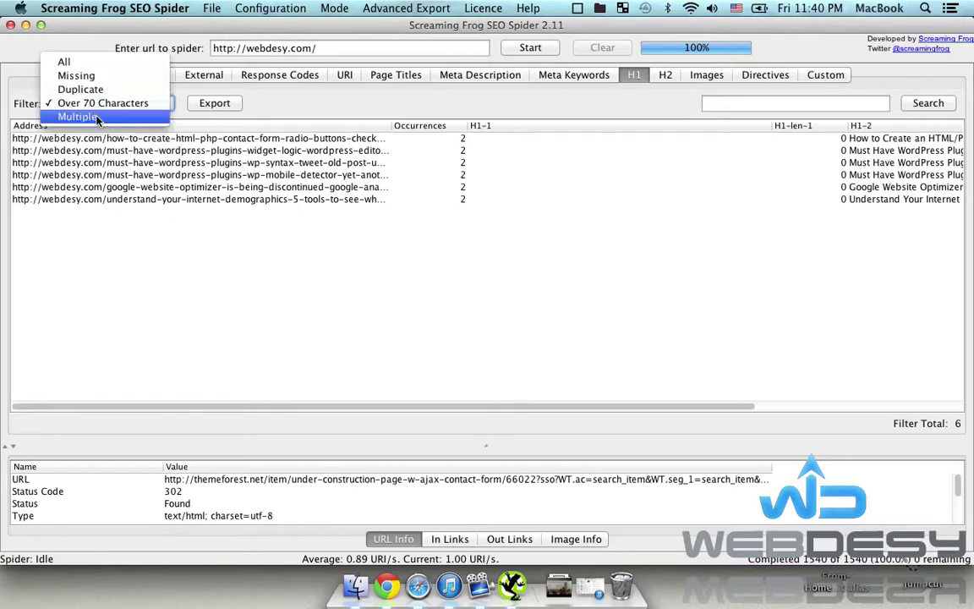
click(97, 120)
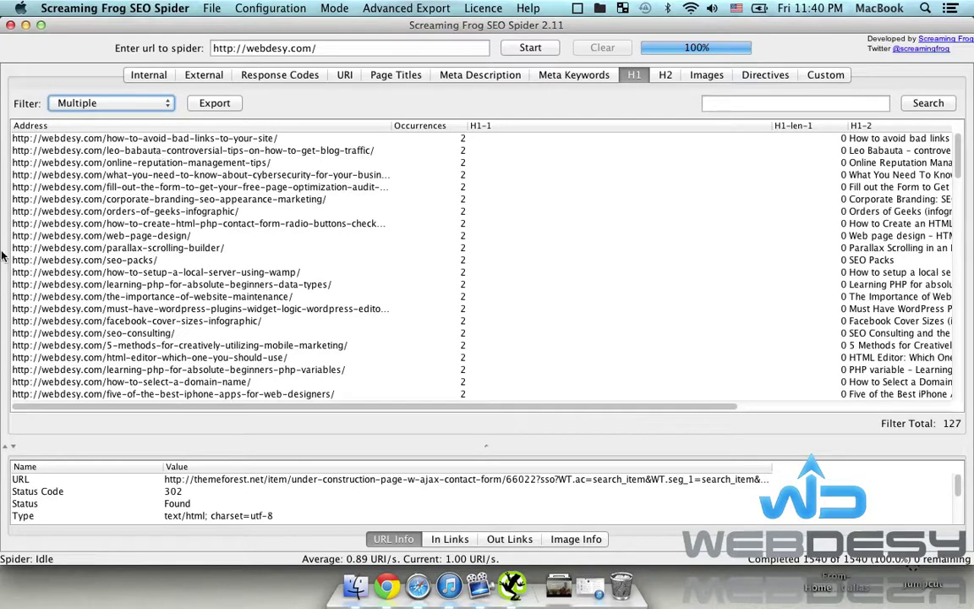
Step: Close the page source, open webdesy.com's blog and inspect the WebDesy logo image
click(378, 568)
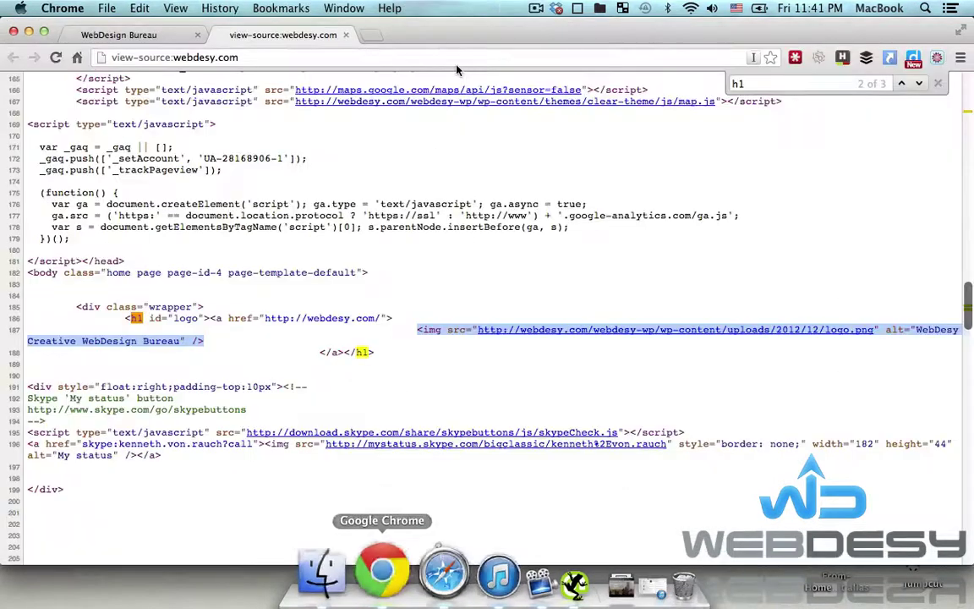
click(345, 34)
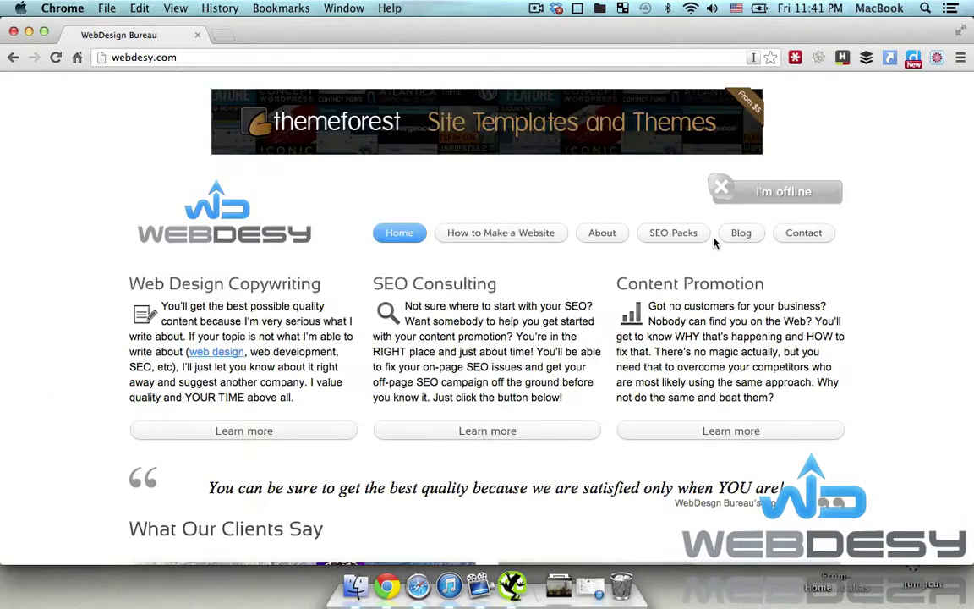
click(745, 238)
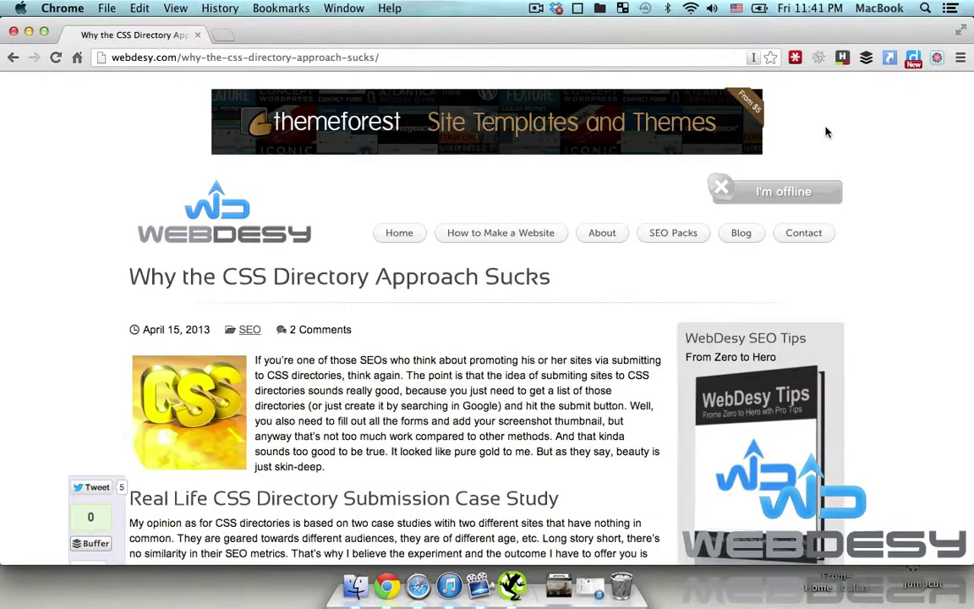
right_click(236, 212)
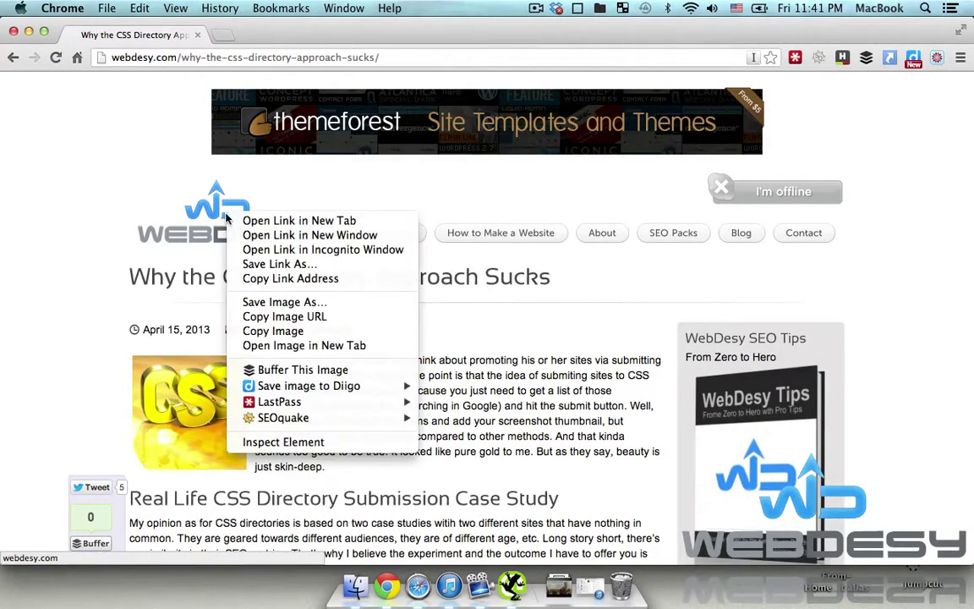
click(339, 441)
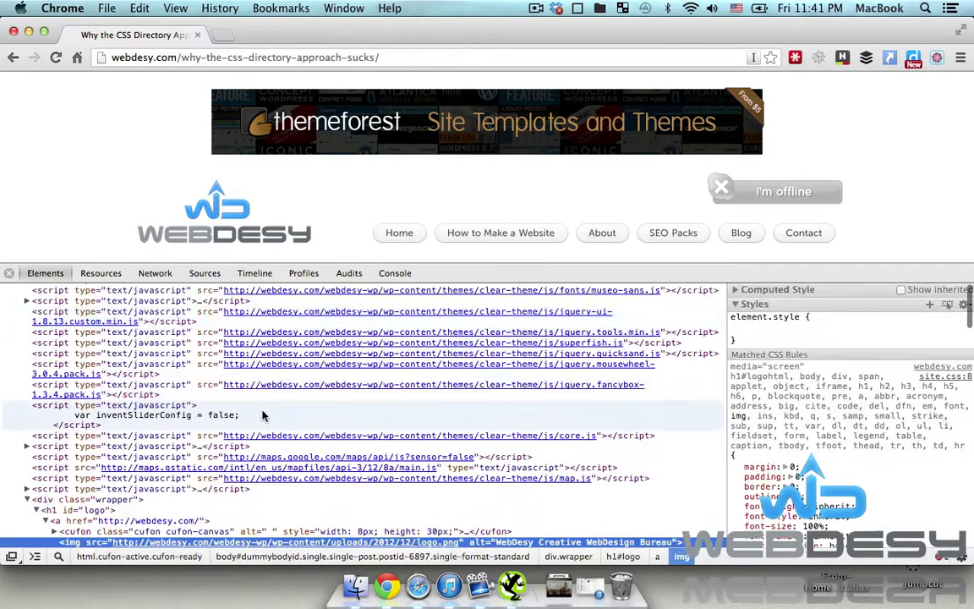
scroll(262, 414, down, 4)
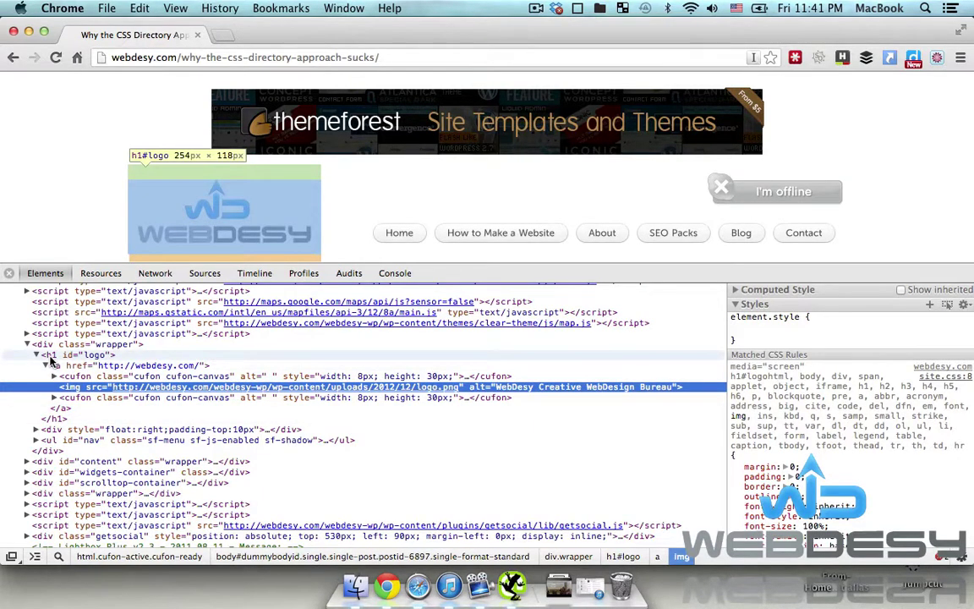
scroll(468, 169, down, 4)
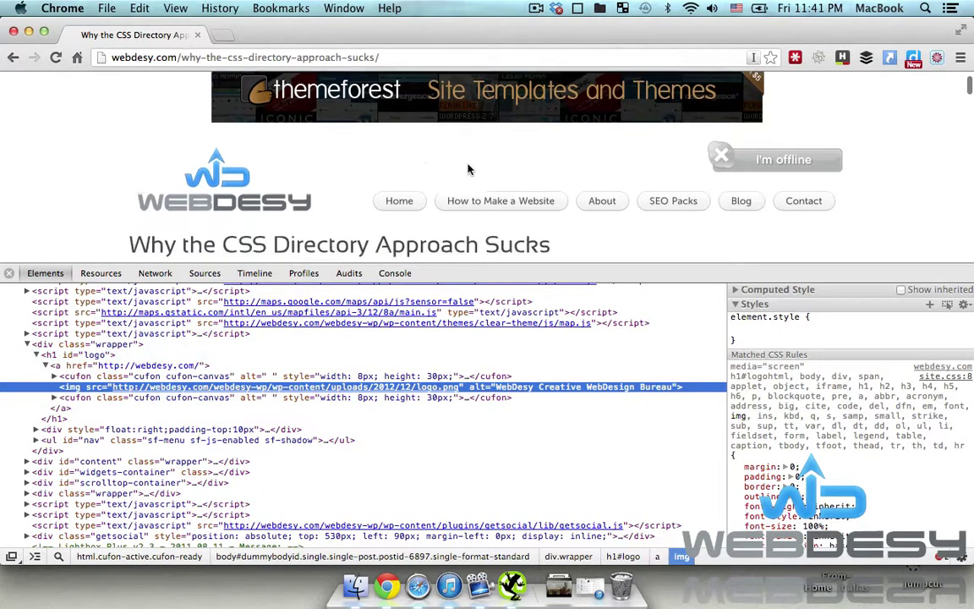
Step: Inspect the post title, select its h1.entry-title element, then close DevTools and return to Screaming Frog
right_click(363, 133)
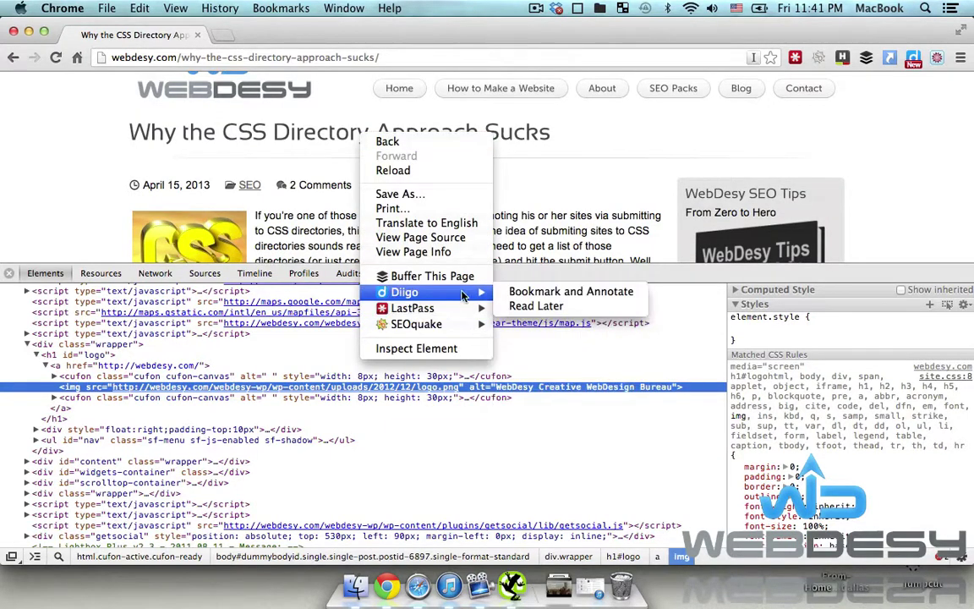
click(453, 350)
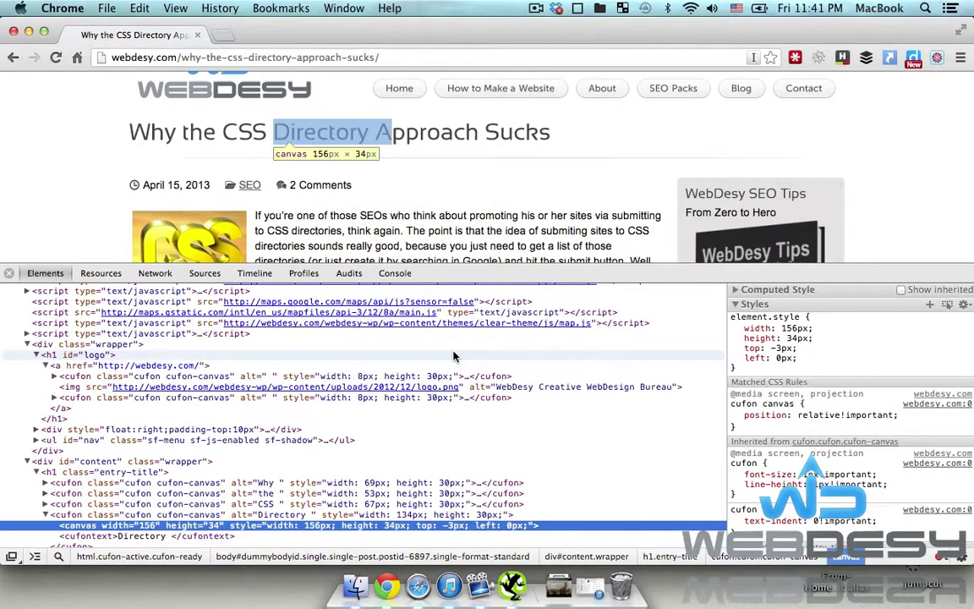
click(53, 479)
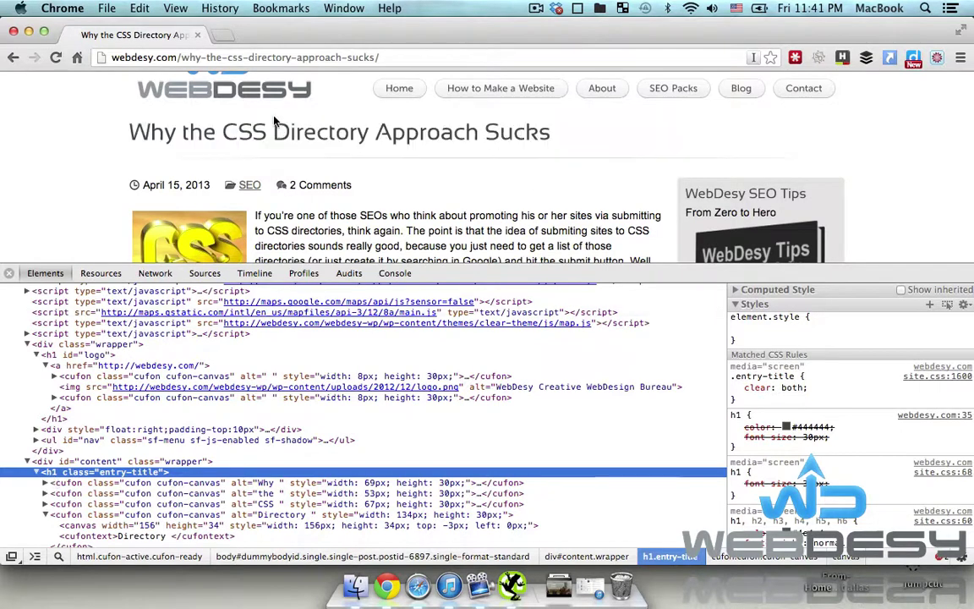
click(9, 273)
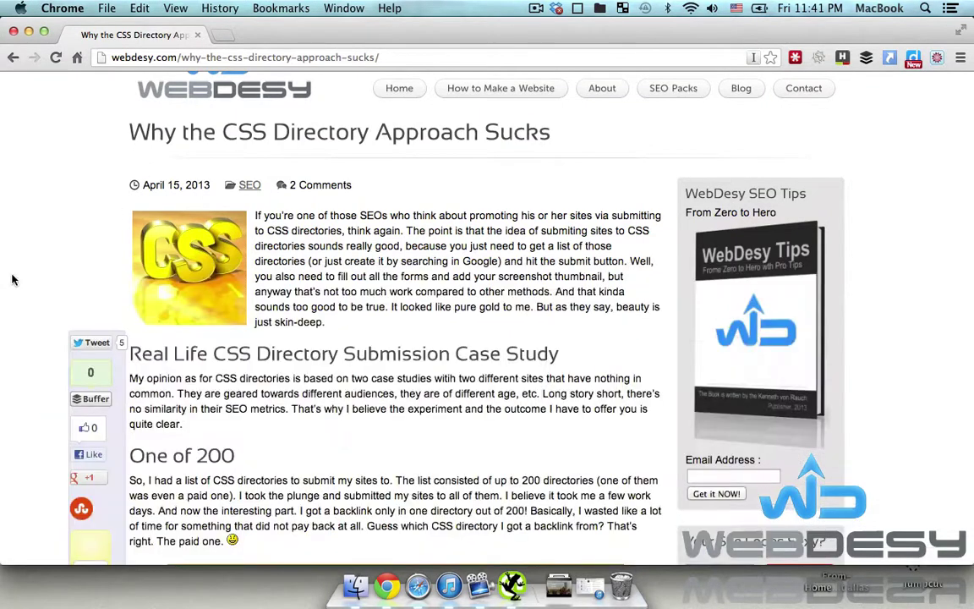
click(514, 565)
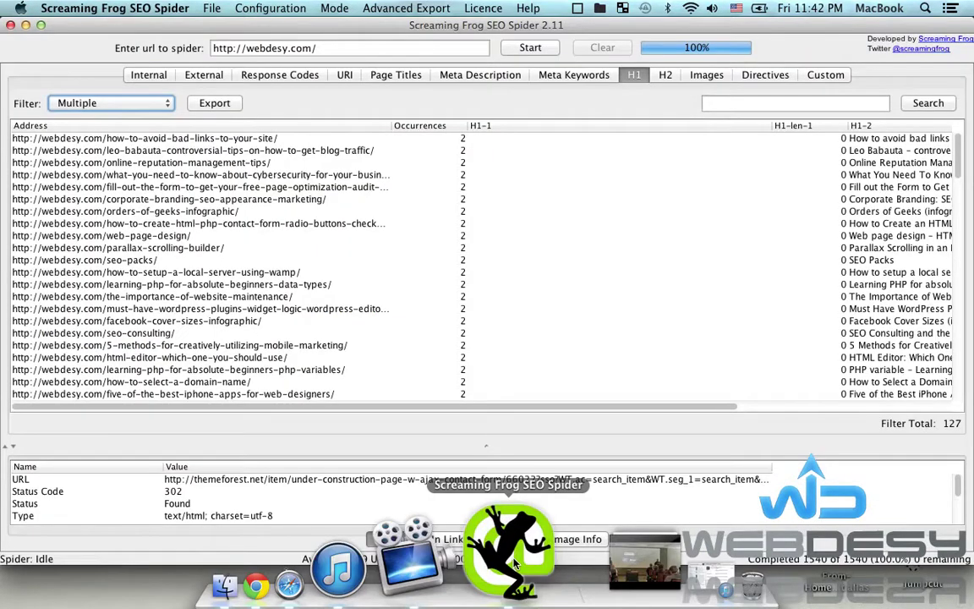
Step: Open the H2 report and view the Missing, Duplicate and Over 70 Characters filters
click(666, 74)
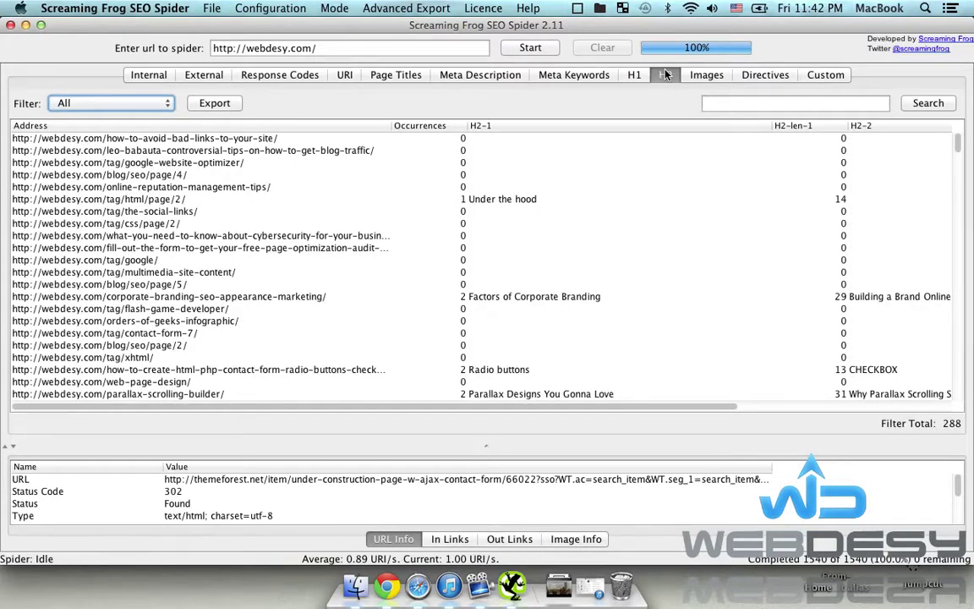
click(95, 102)
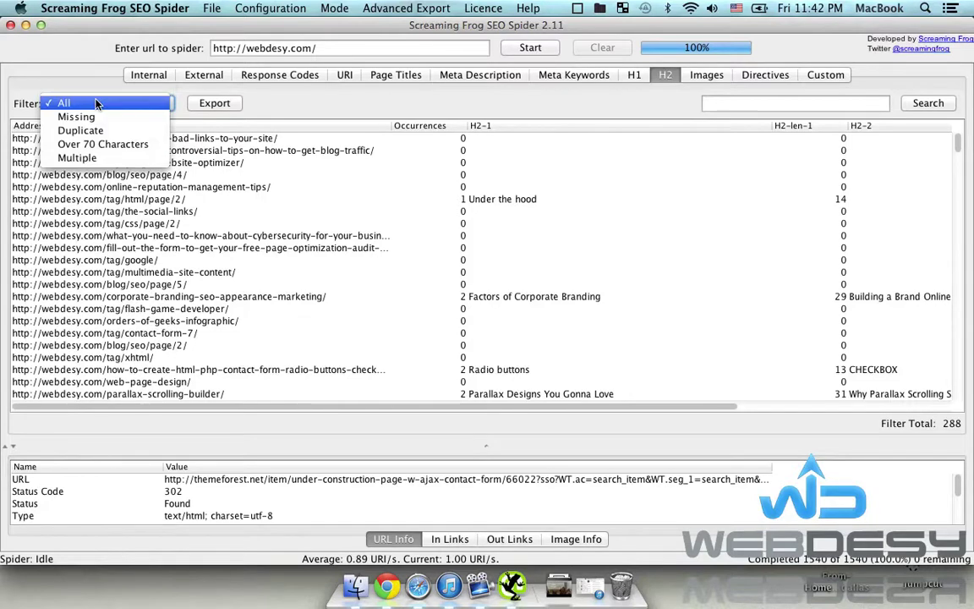
click(103, 116)
click(101, 103)
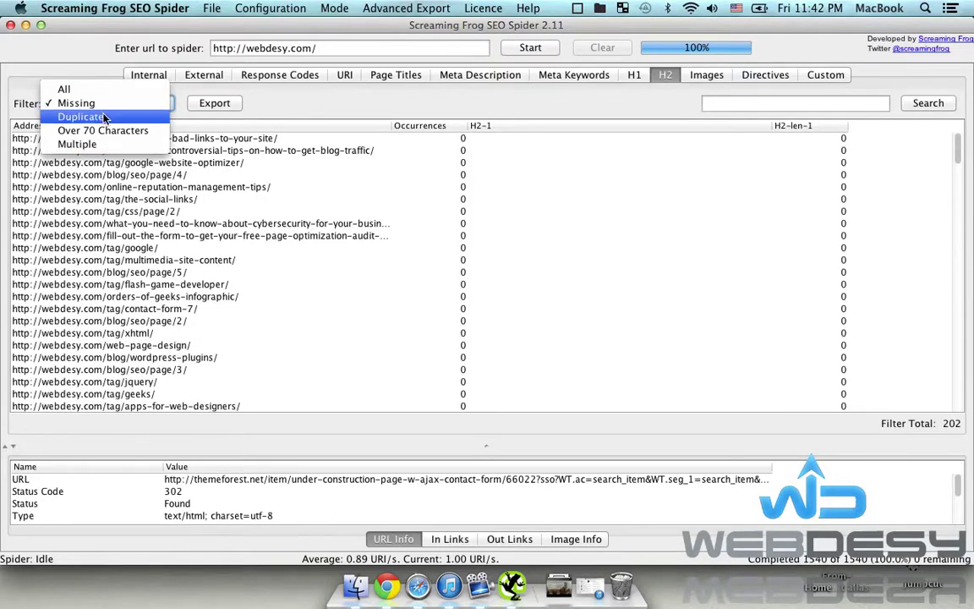
click(103, 117)
click(103, 103)
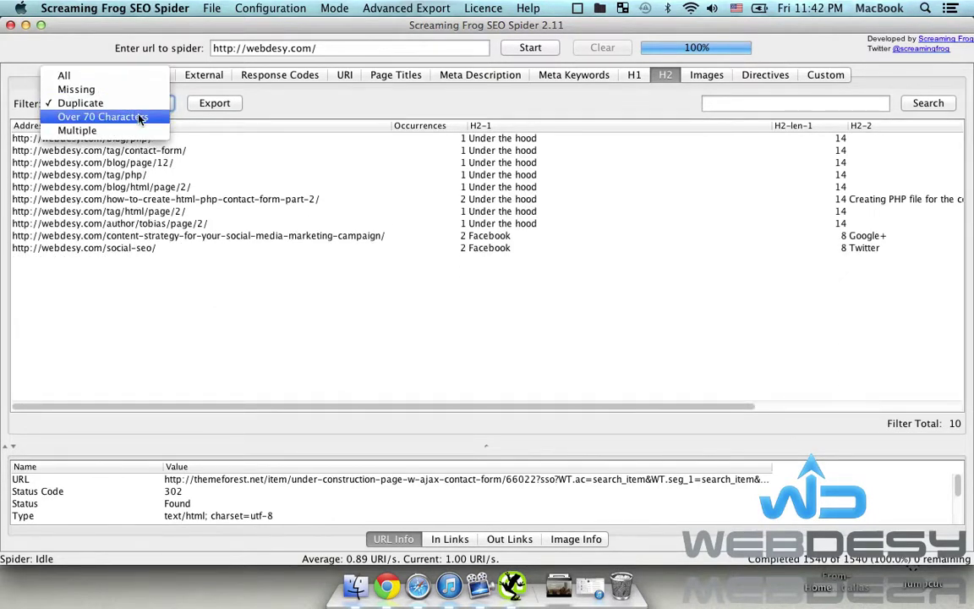
click(140, 117)
Step: Check the Multiple H2 filter, return to All, and show the 558 crawled images
click(122, 102)
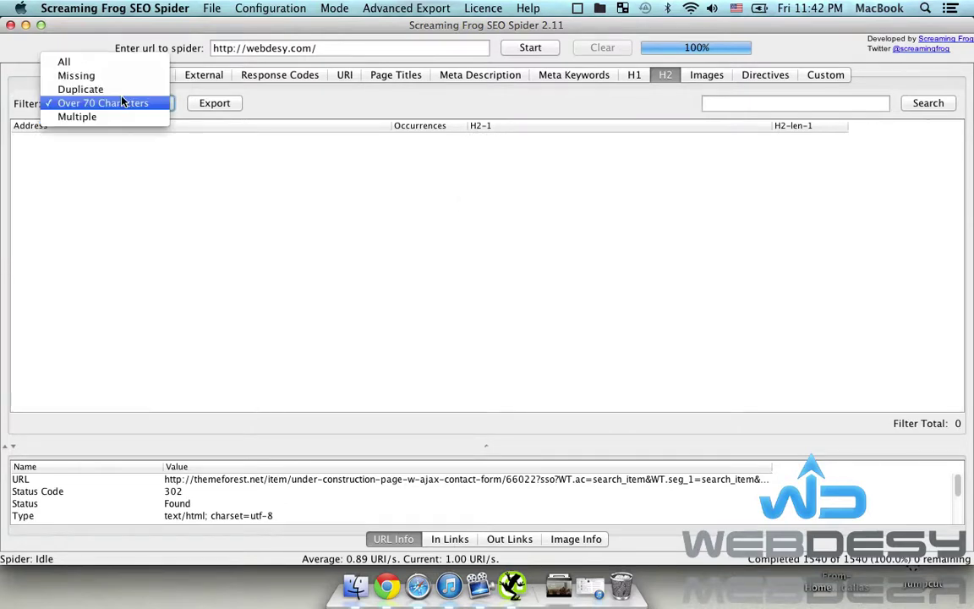
click(122, 117)
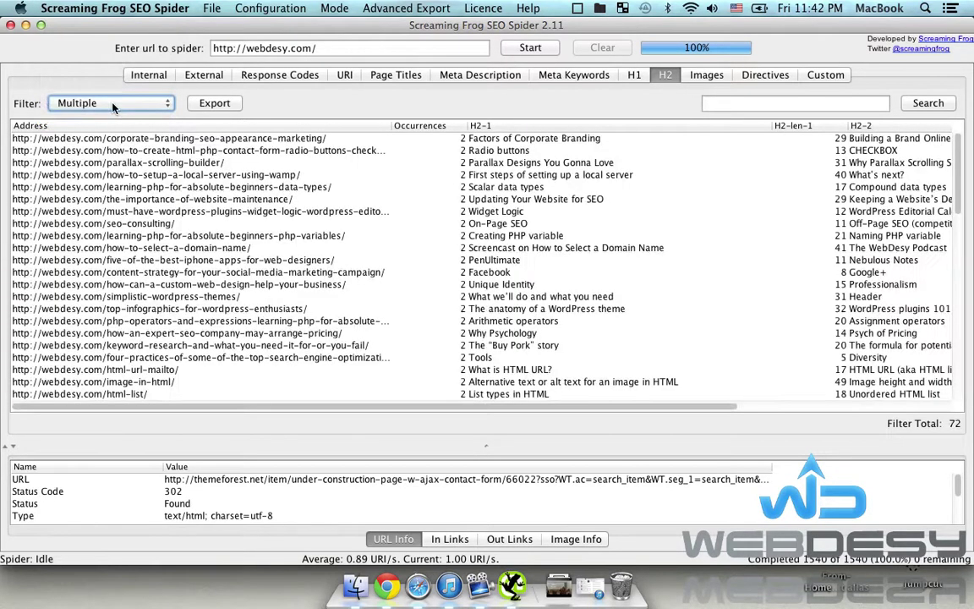
click(113, 102)
click(93, 44)
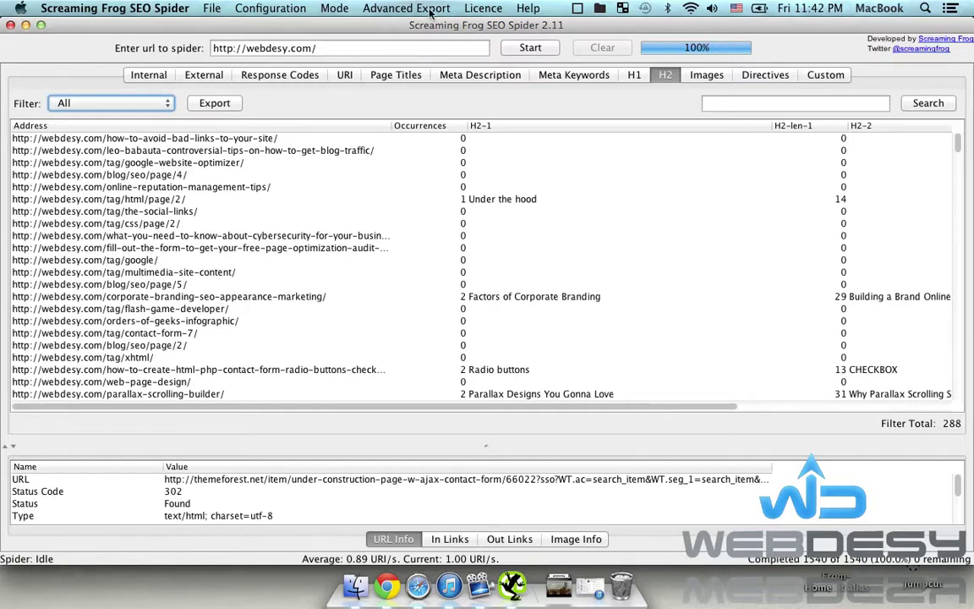
click(709, 76)
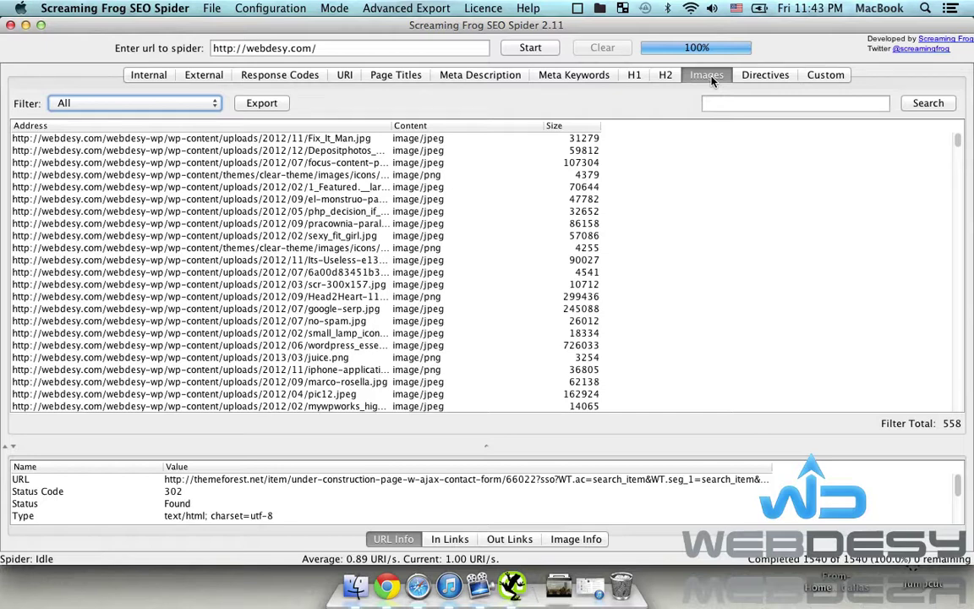
Step: Filter images by Over 100kb, Missing Alt Text and Alt Text Over 100 Characters, then view Directives
click(110, 104)
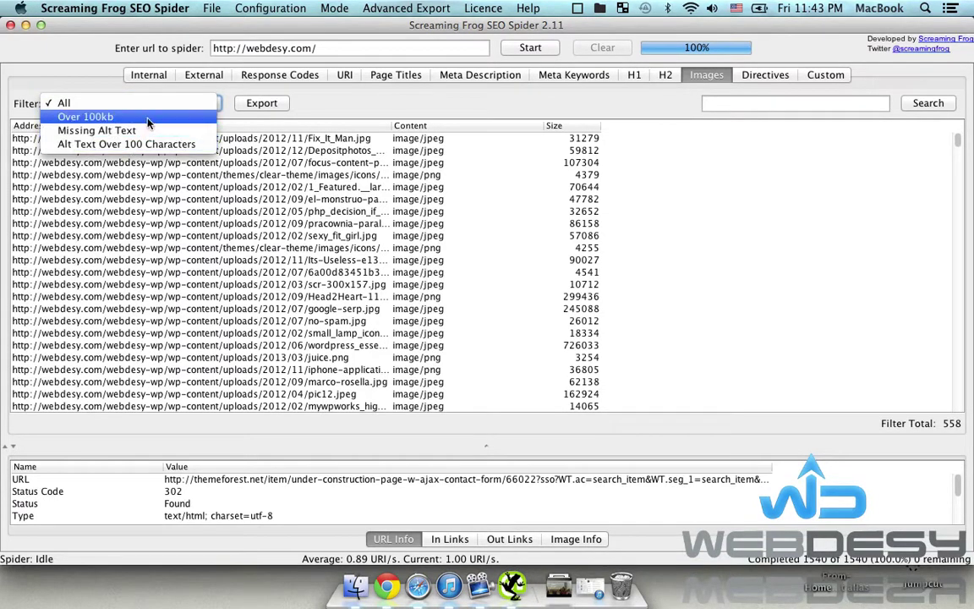
click(96, 119)
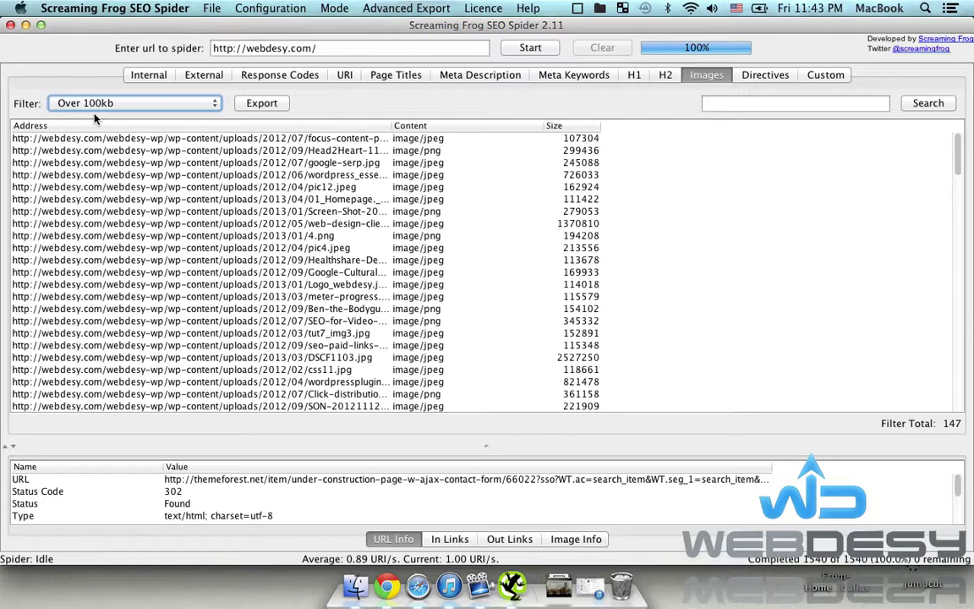
click(125, 102)
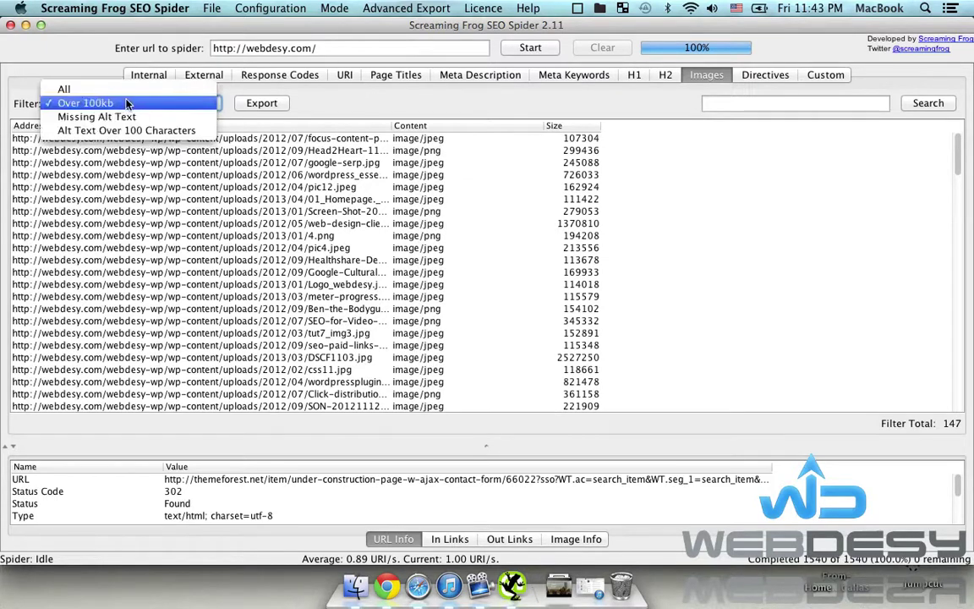
click(139, 117)
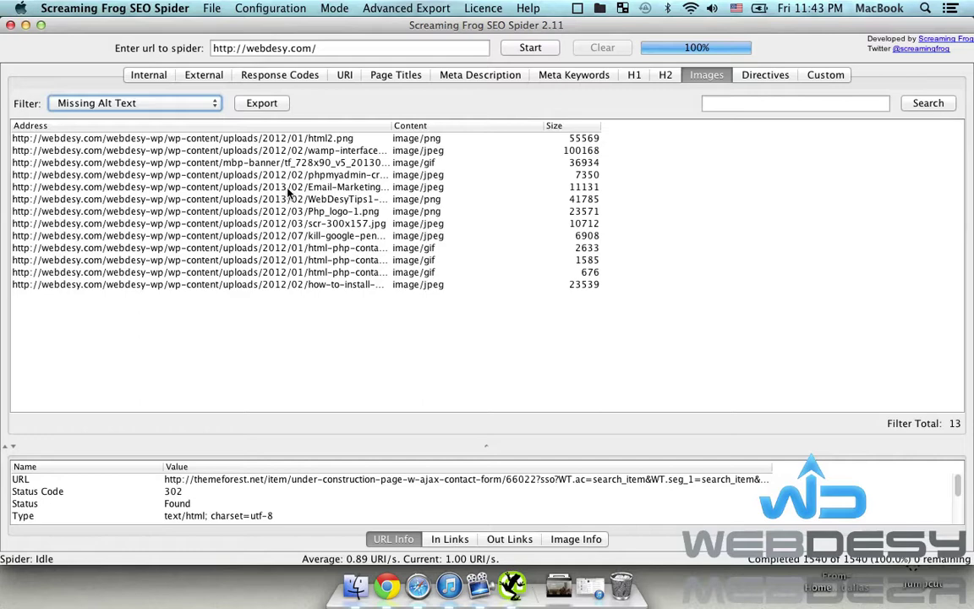
click(161, 103)
click(163, 121)
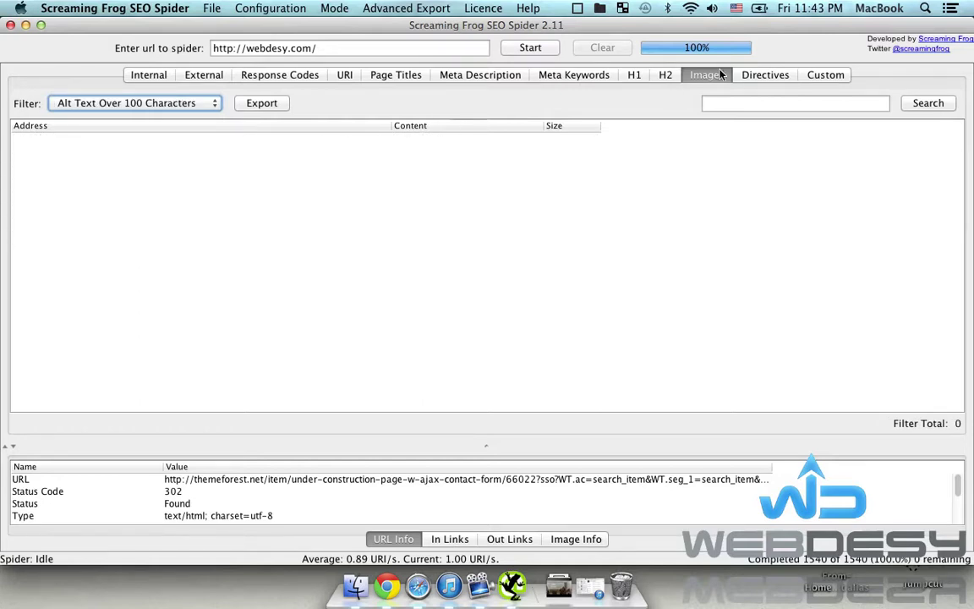
click(751, 76)
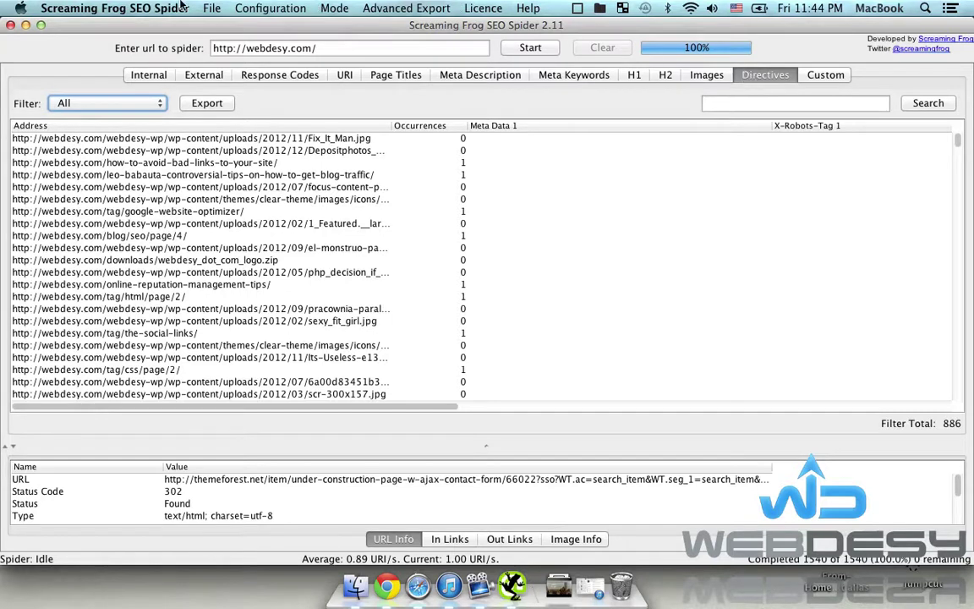
Step: Filter Directives to the 284 canonical URLs, then open the empty Custom tab
click(82, 99)
scroll(127, 196, down, 3)
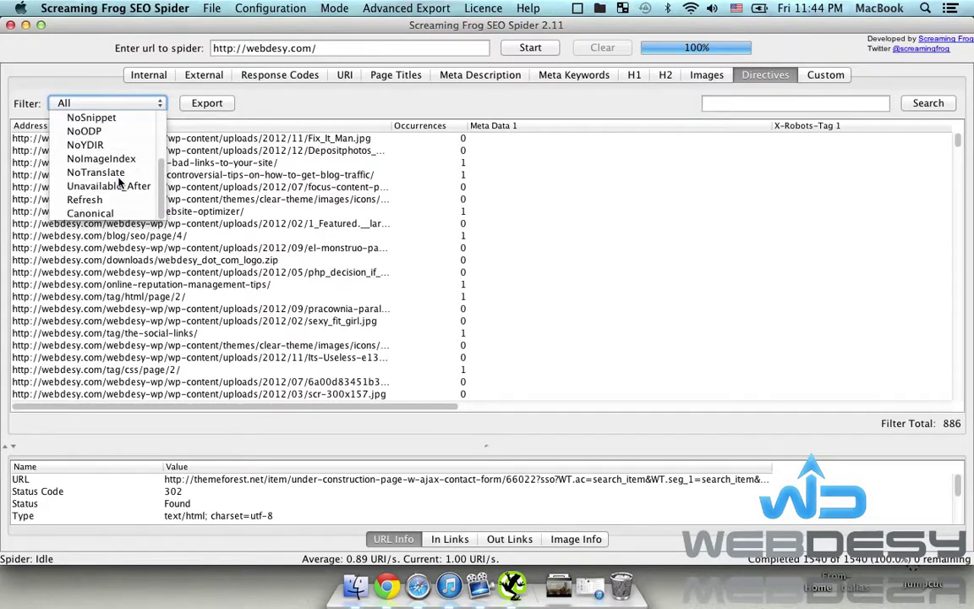
click(112, 215)
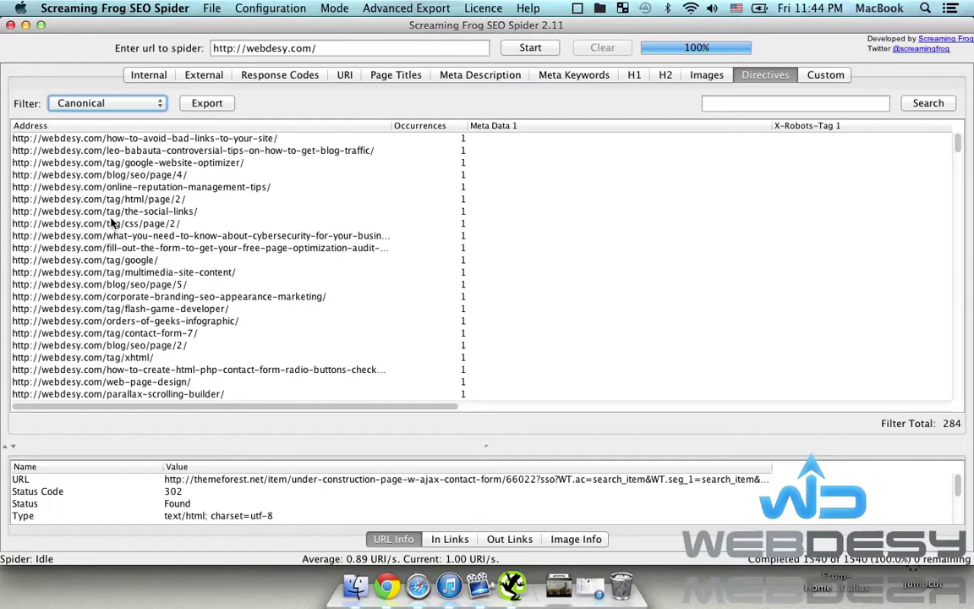
click(842, 78)
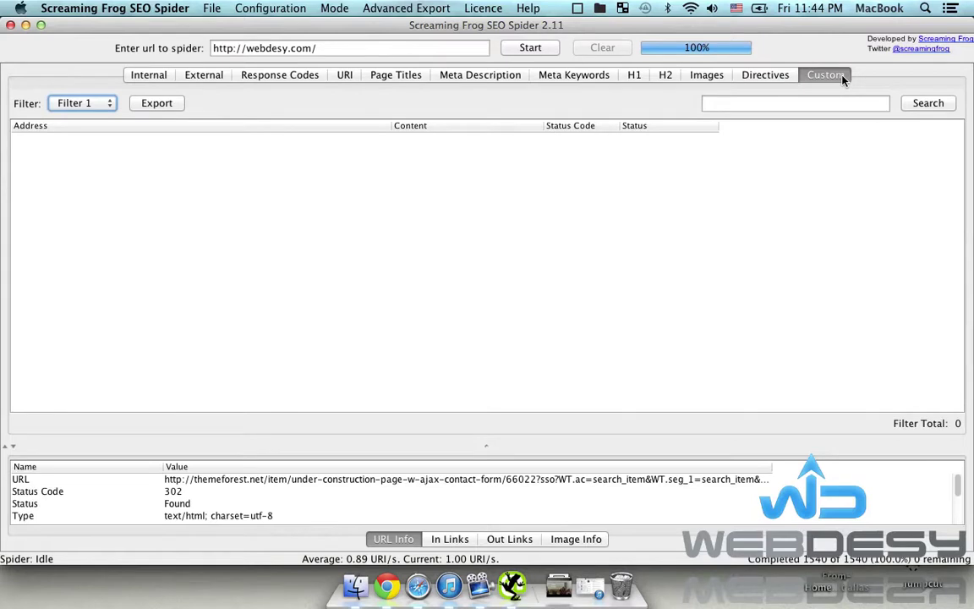